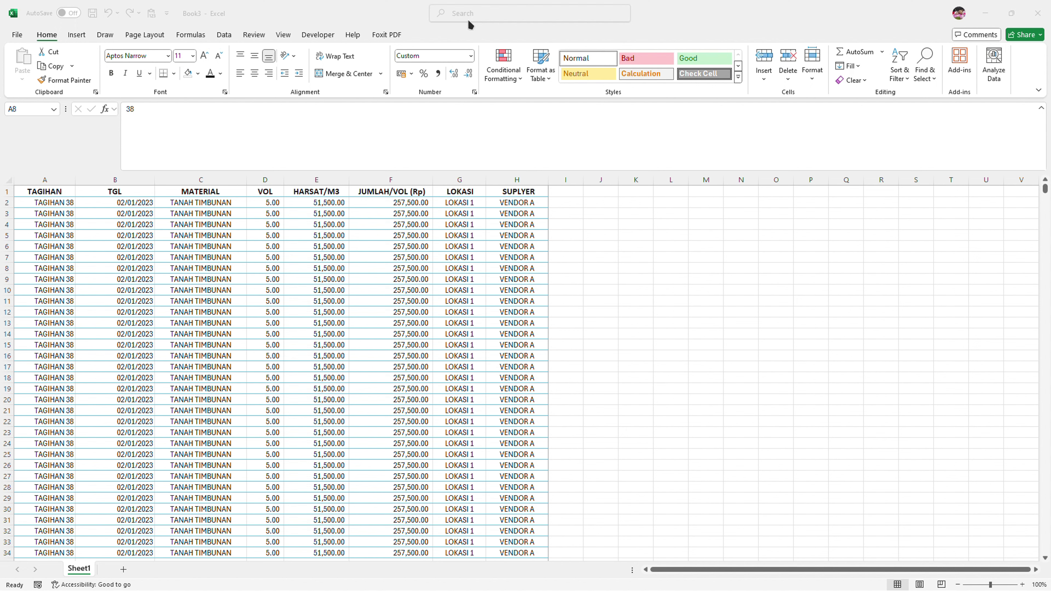
- Examine the extent of the data and its column headers from TAGIHAN to SUPLYER
click(45, 202)
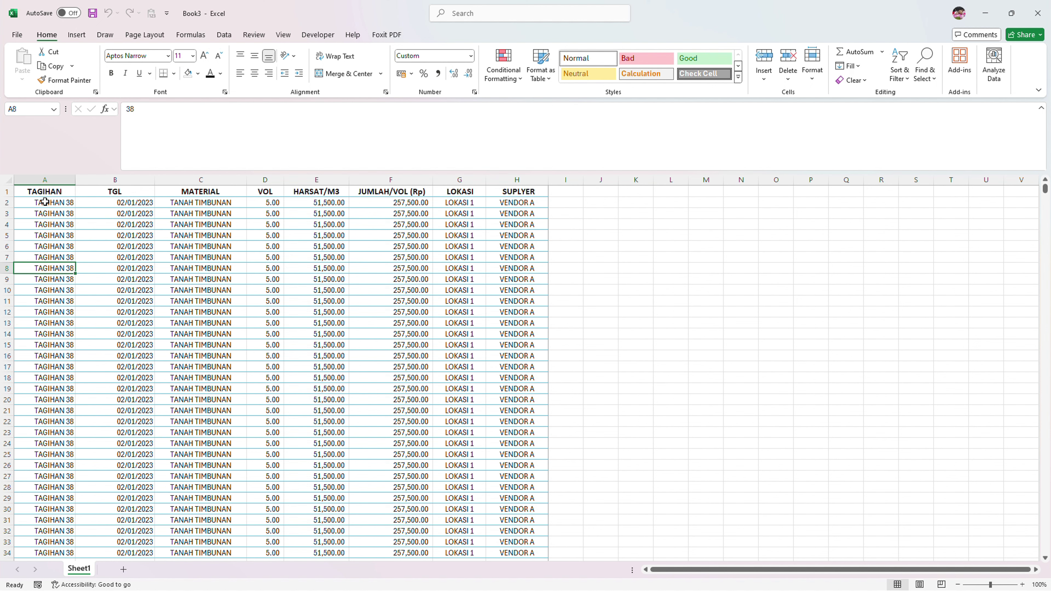
key(ctrl+Down)
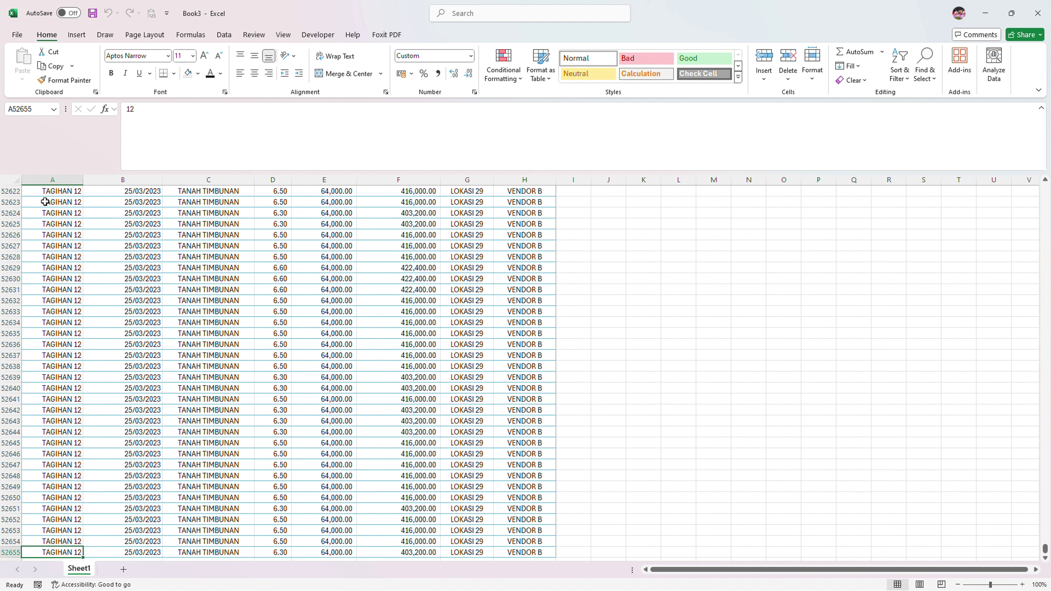
key(ctrl+Up)
key(Right)
key(Right)
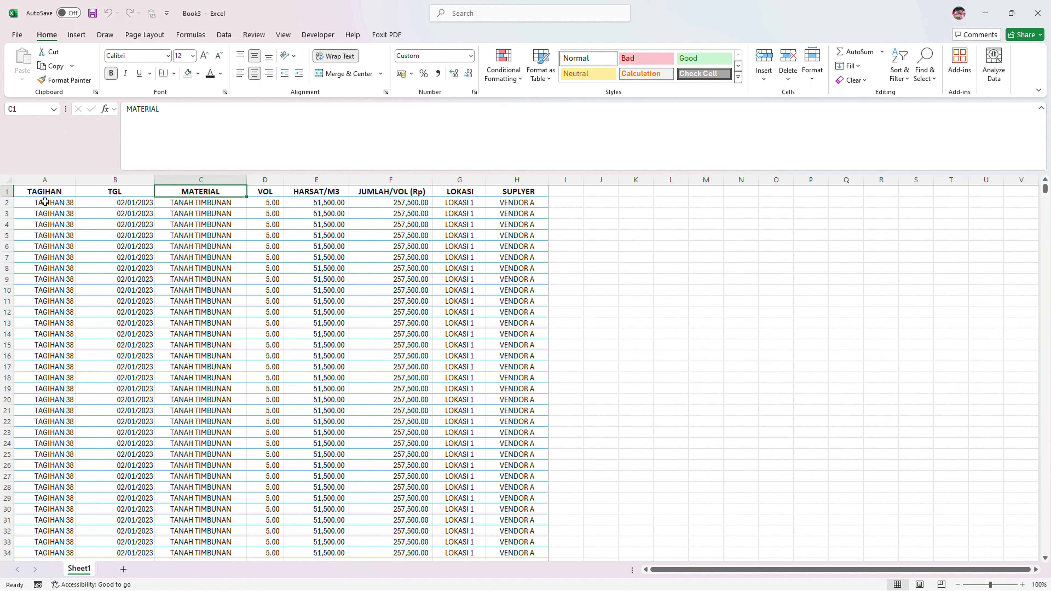
key(Right)
key(Right)
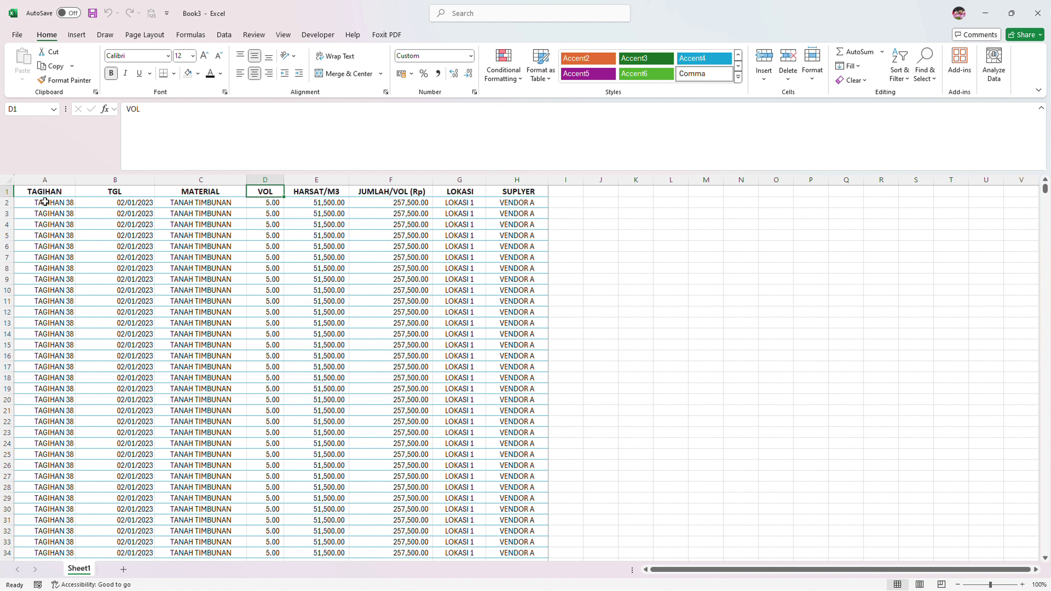
key(Right)
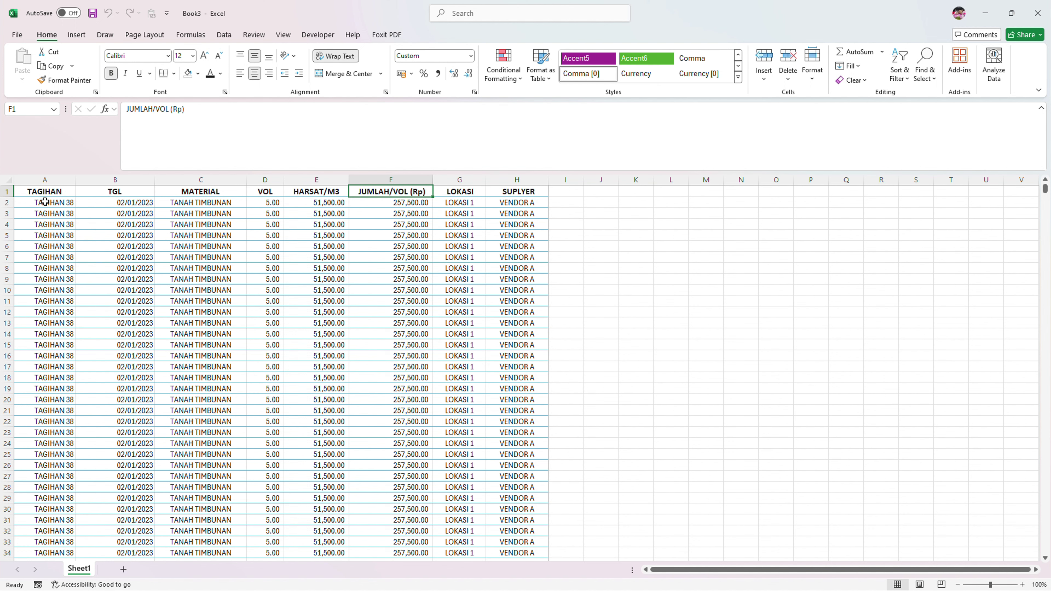
key(Right)
key(Right)
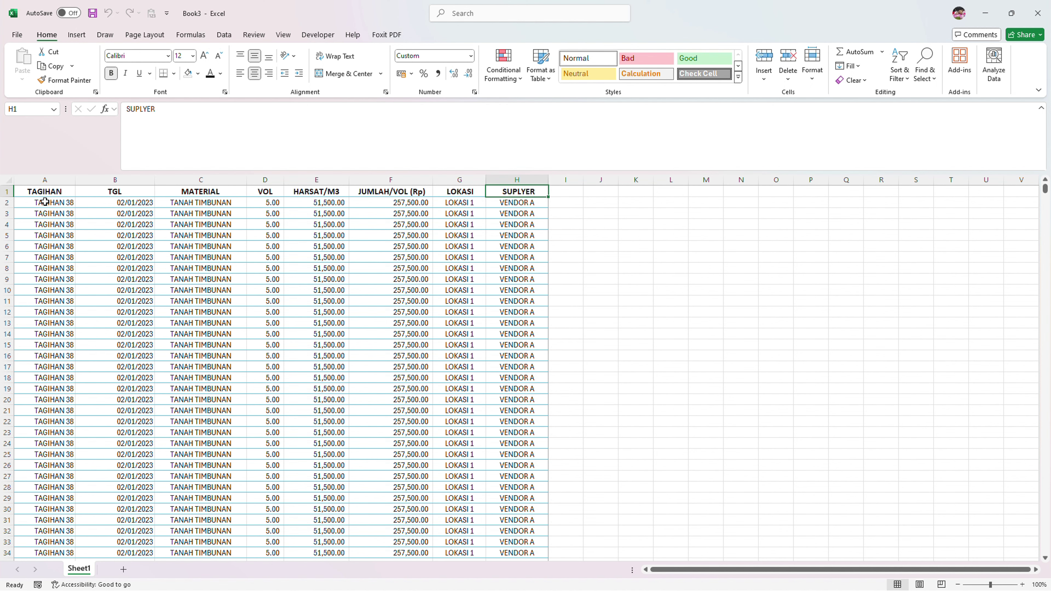
- Convert the full data range A1:H52655 into a table, with its first row used as headers
key(Home)
key(ctrl+shift+Down)
key(ctrl+shift+Right)
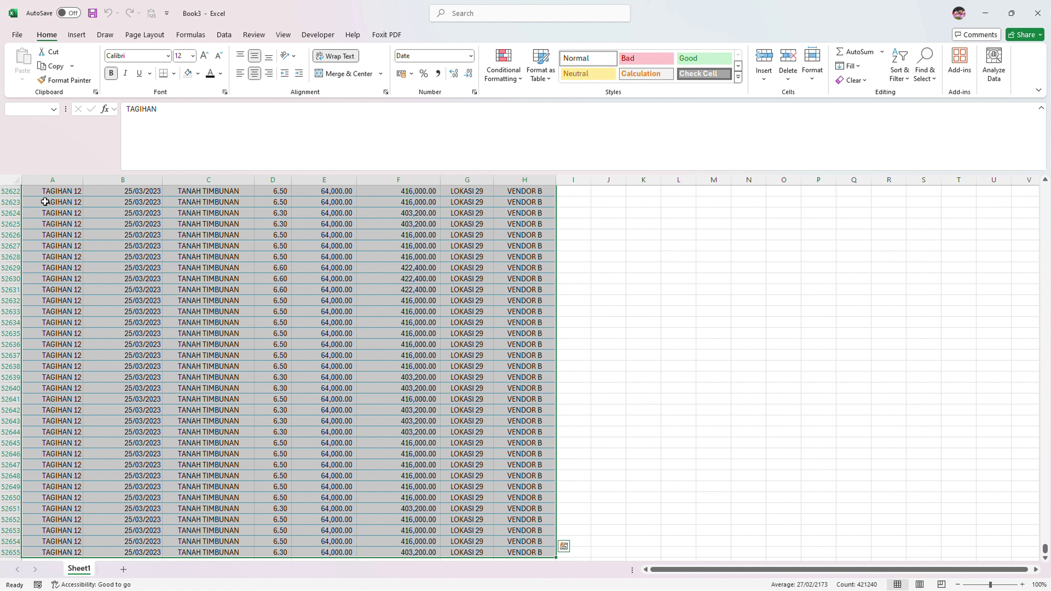
click(77, 37)
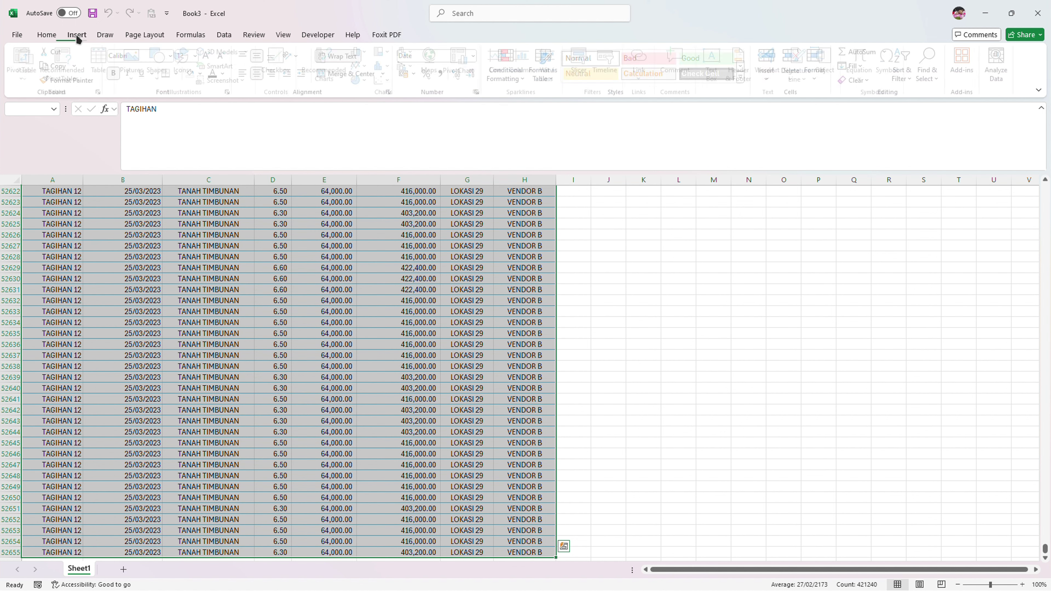
click(103, 65)
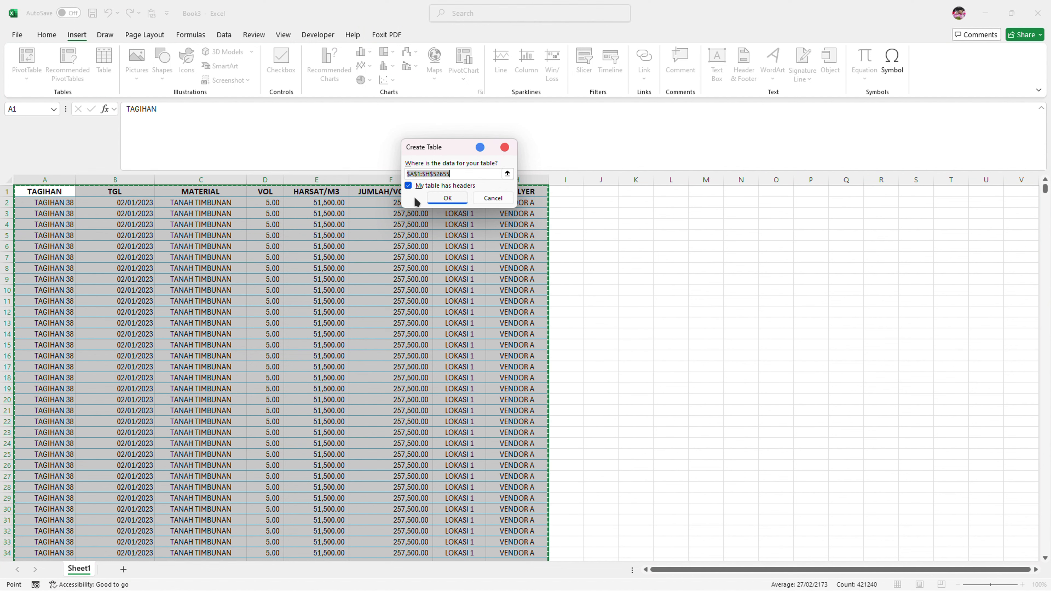
click(410, 186)
click(409, 186)
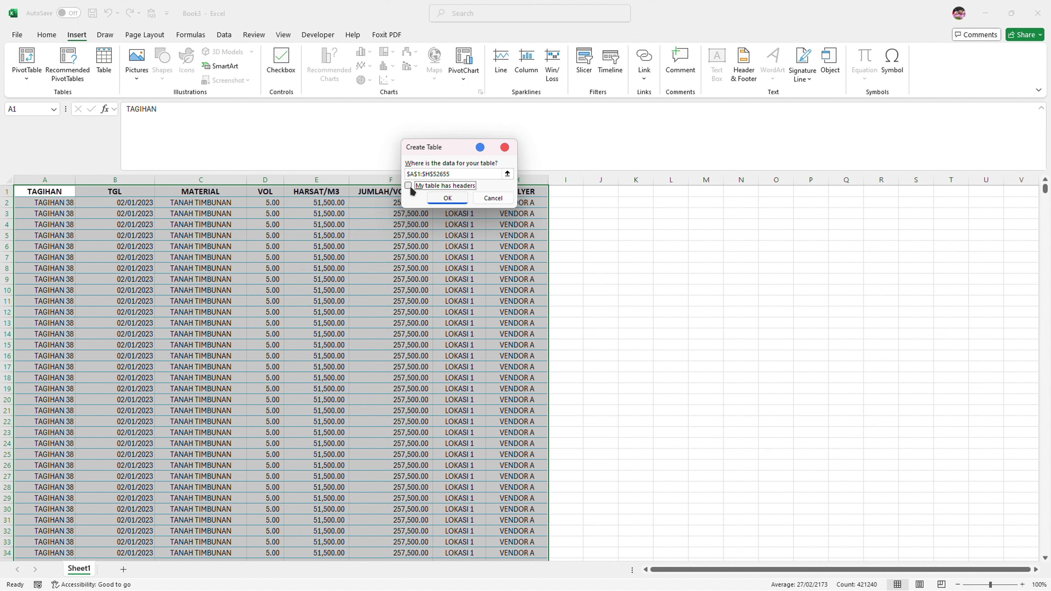
click(410, 187)
click(436, 201)
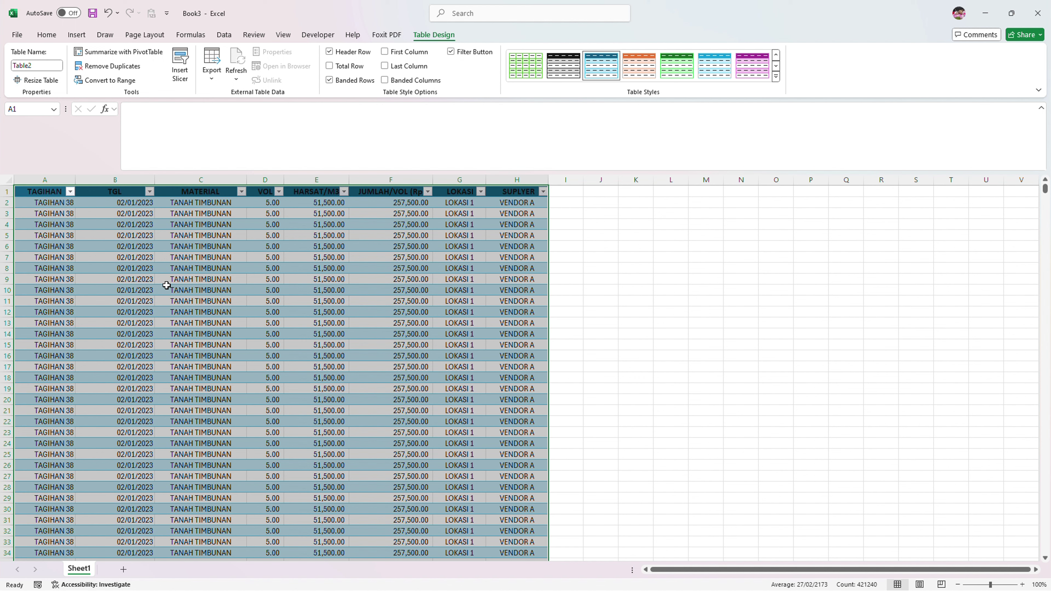
- Rename the table as LATIHAN
double_click(37, 65)
text(LATIHAN)
key(Return)
- Review the distinct values in the SUPLYER, LOKASI and TAGIHAN columns without filtering the table
click(544, 191)
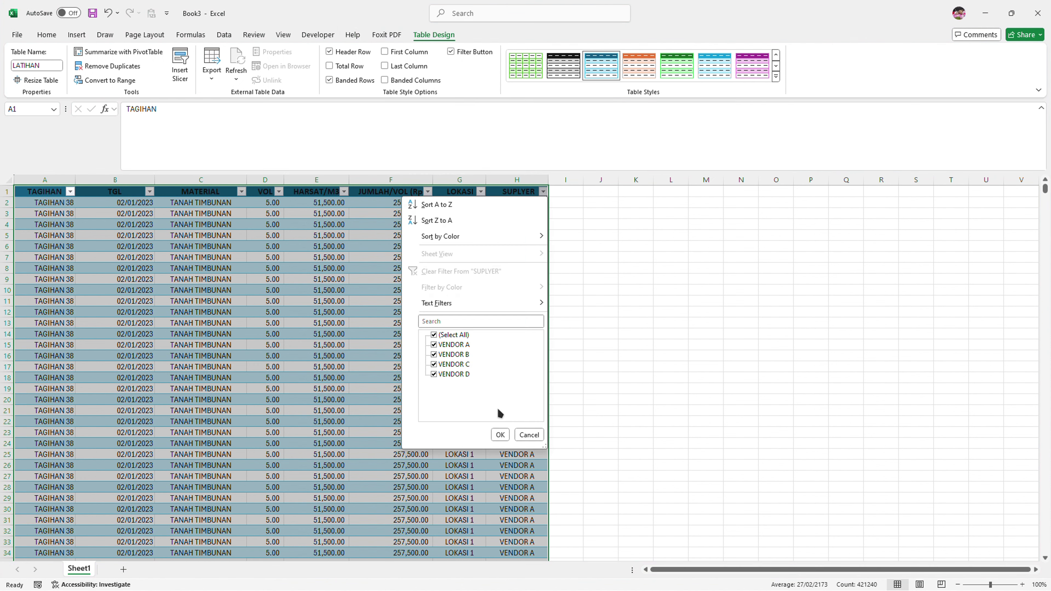
click(500, 436)
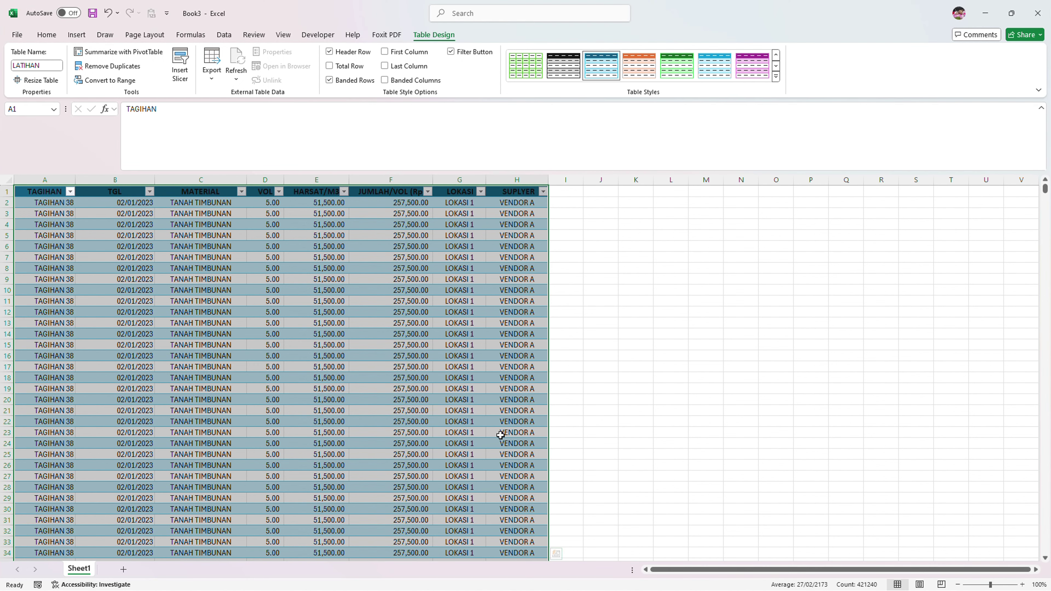
click(481, 191)
scroll(410, 344, down, 15)
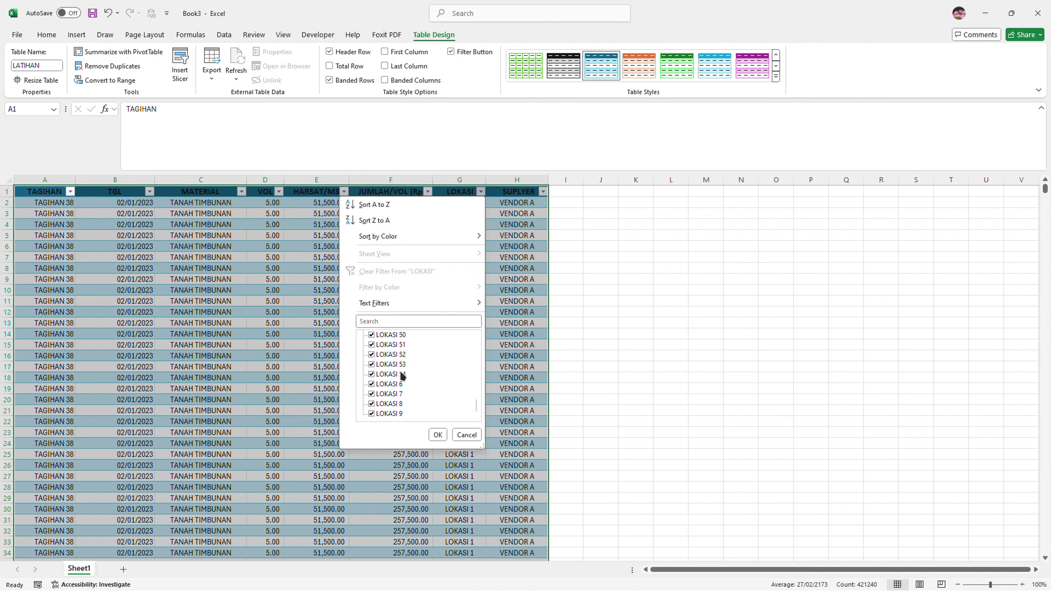
scroll(402, 371, up, 4)
click(438, 434)
click(70, 192)
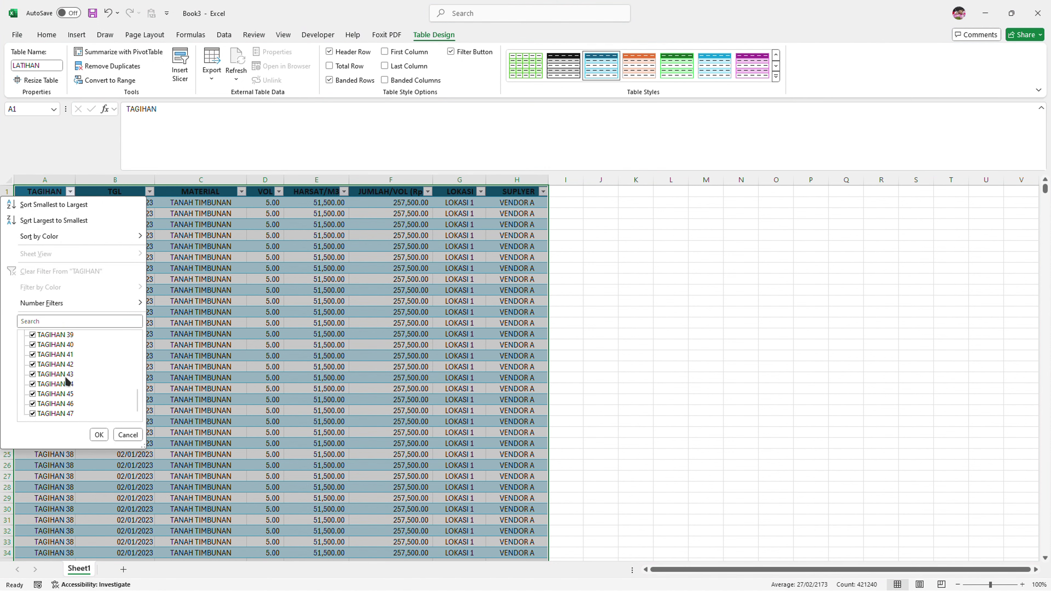
click(98, 435)
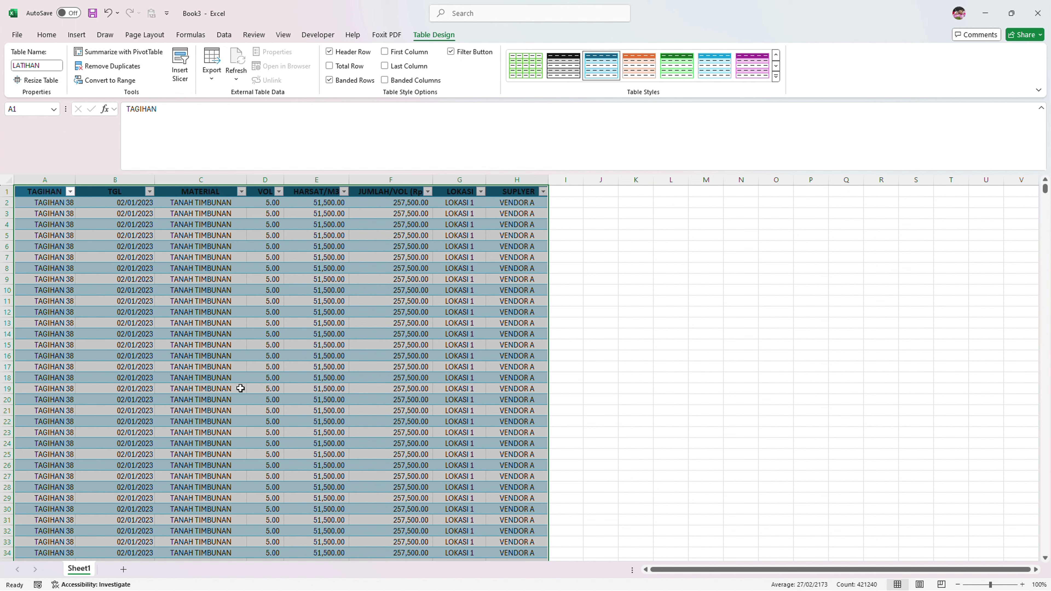
click(629, 207)
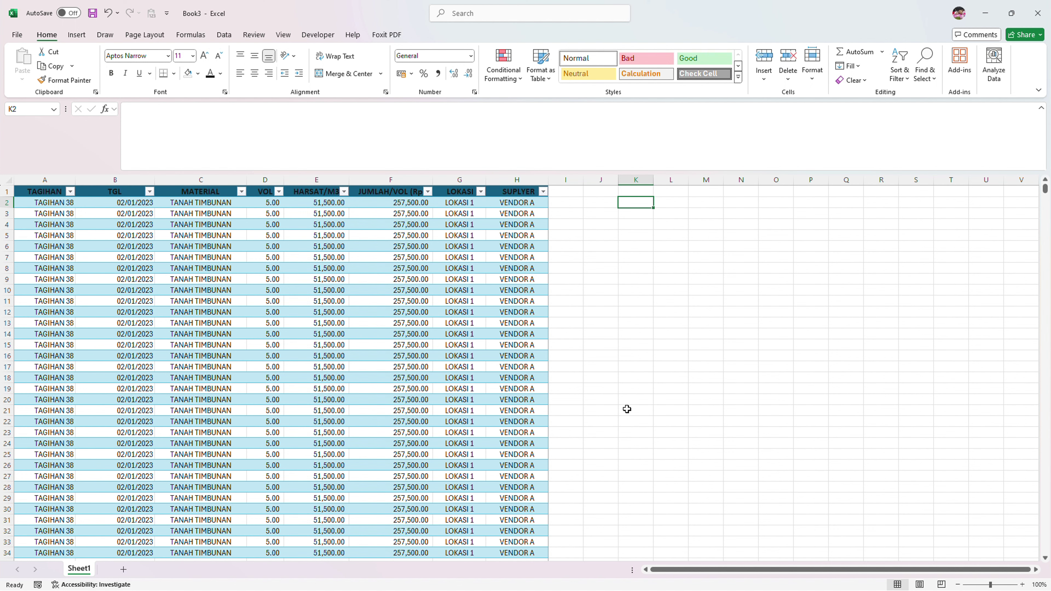
- Add a new worksheet and name it PIVOT
click(124, 570)
double_click(116, 570)
text(PIVOT)
key(Return)
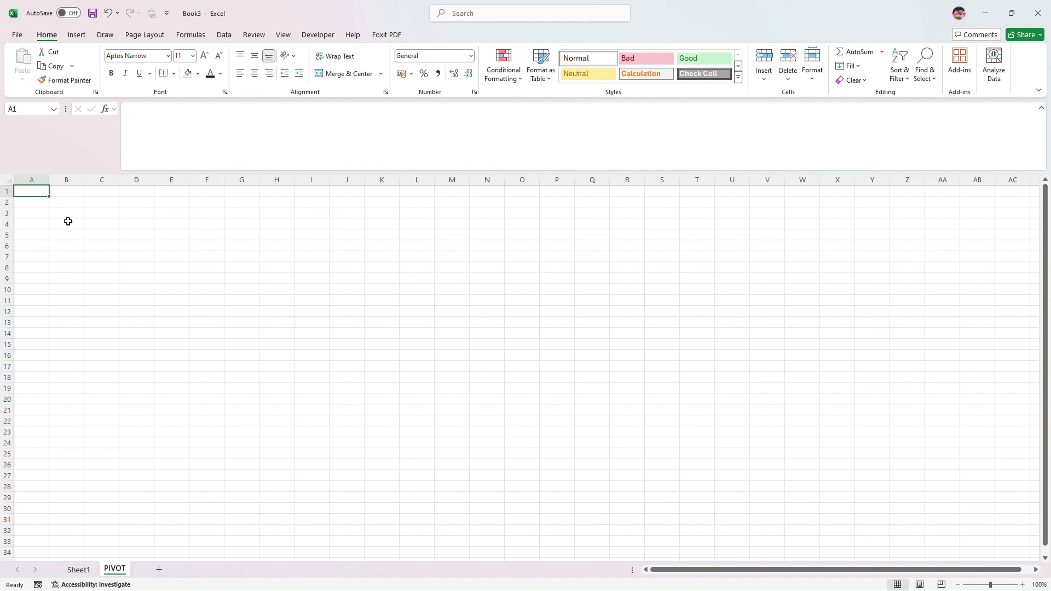
- Insert a PivotTable based on the table Latihan, placed in cell A1 of the PIVOT sheet
click(76, 34)
click(27, 62)
text(Latihan)
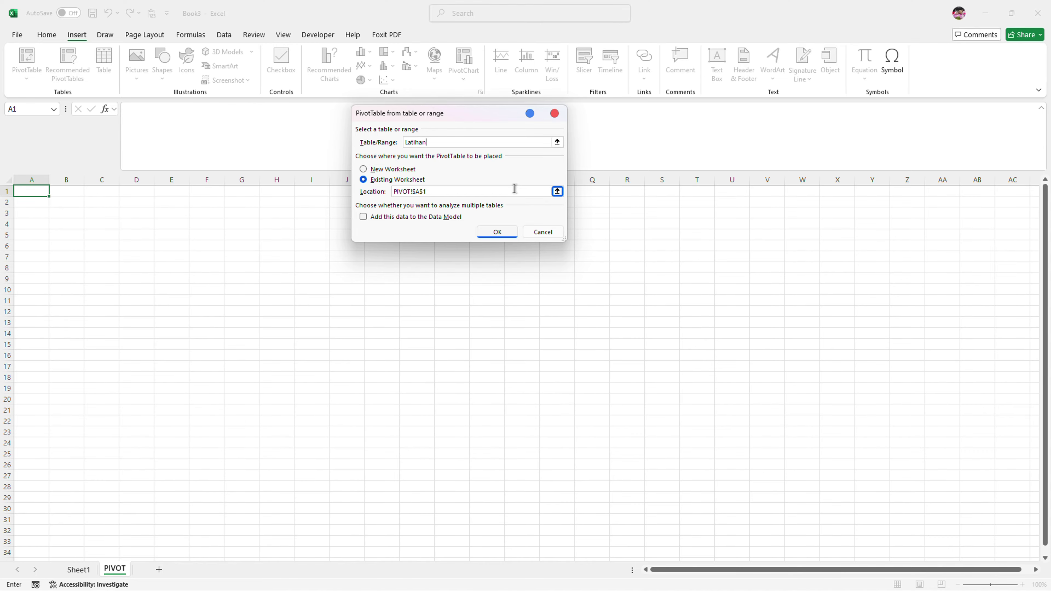
click(497, 232)
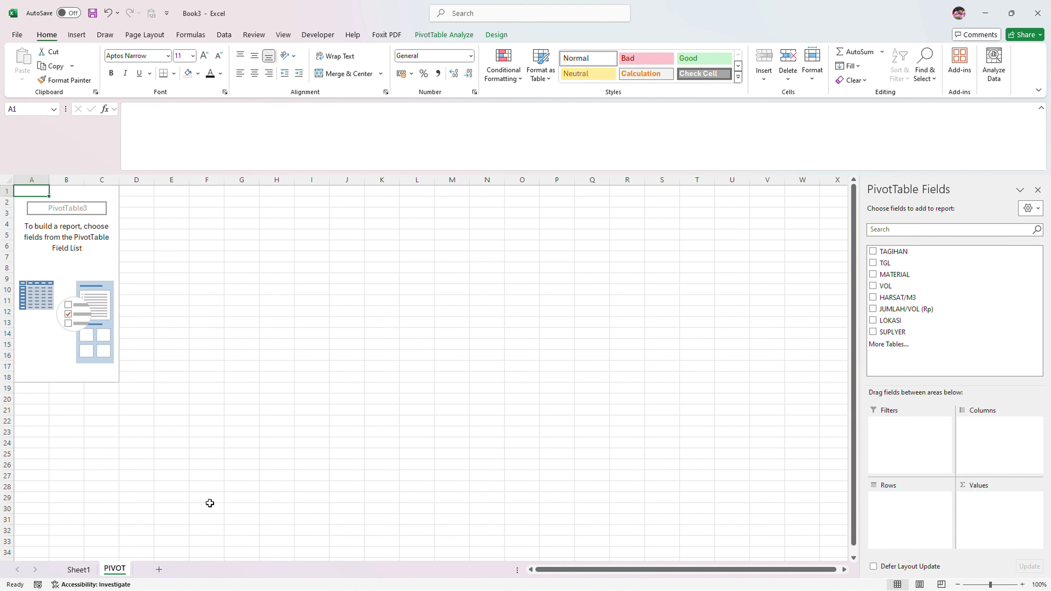
click(78, 570)
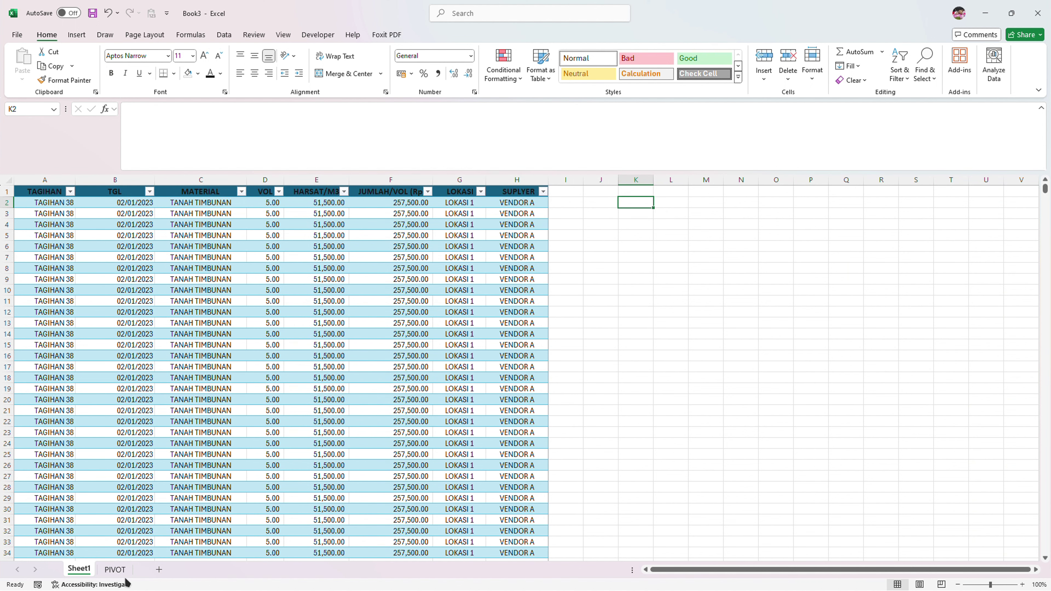
click(114, 570)
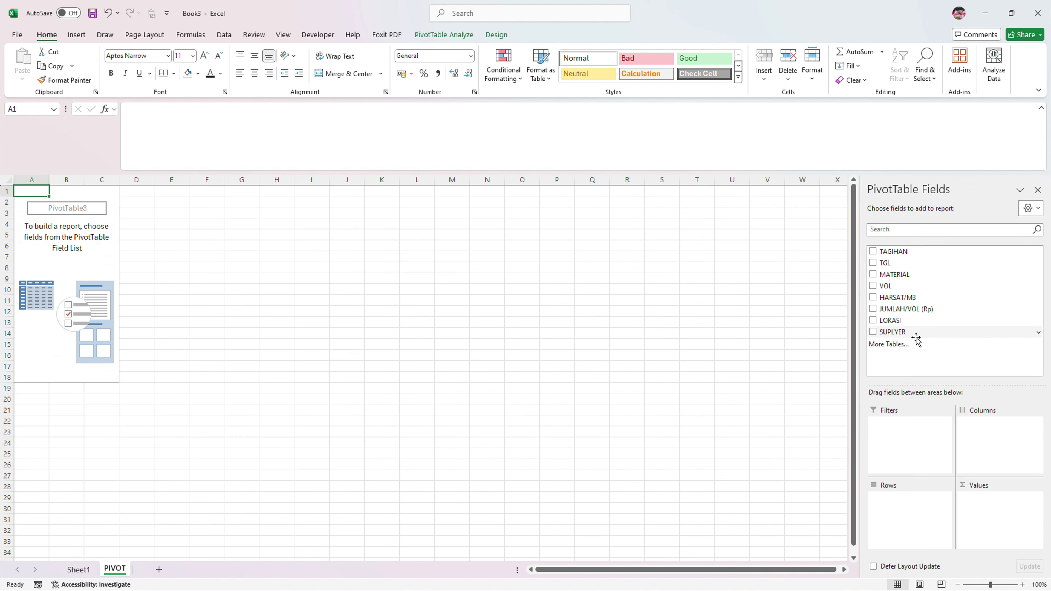
drag(892, 332, 910, 514)
drag(898, 499, 922, 356)
mouse_move(893, 332)
mouse_down()
mouse_move(922, 364)
mouse_move(888, 332)
mouse_up()
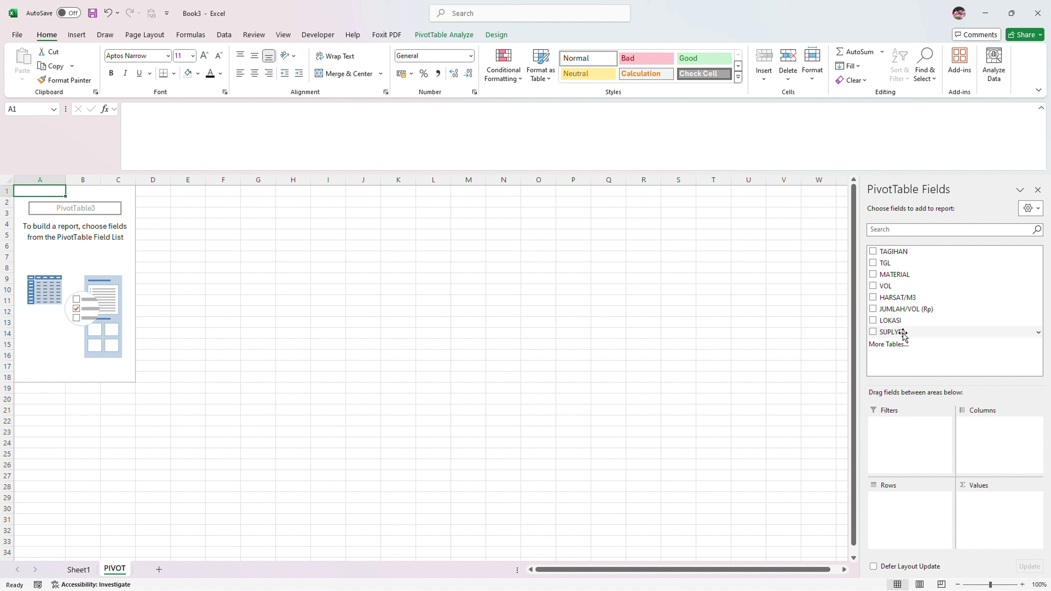
- Set the PivotTable to list SUPLYER in rows with the sum of VOL as values, and apply comma style to cells B2:B6
drag(902, 333, 921, 518)
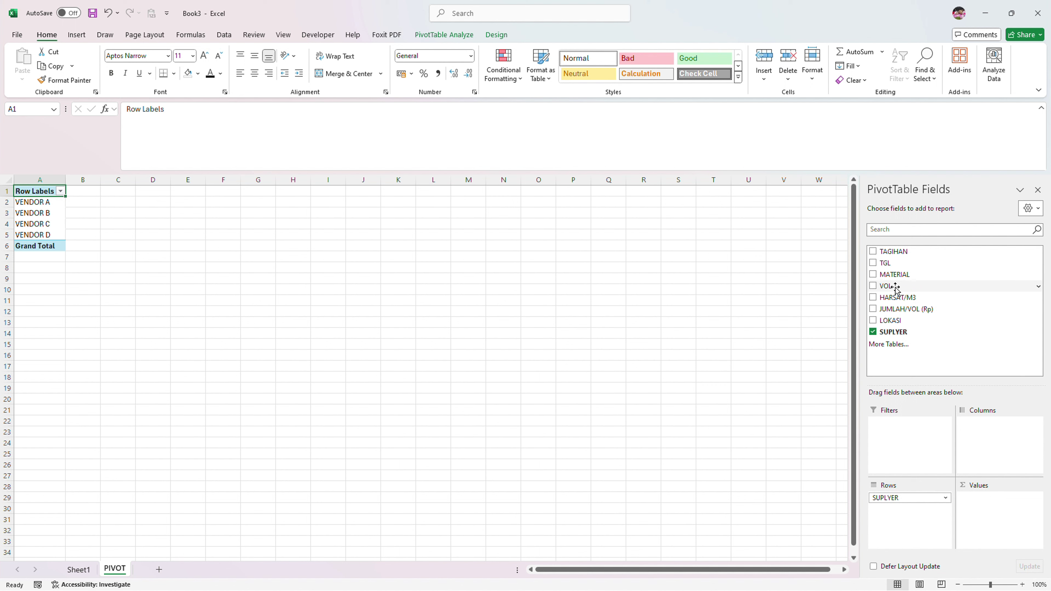
drag(895, 289, 1001, 513)
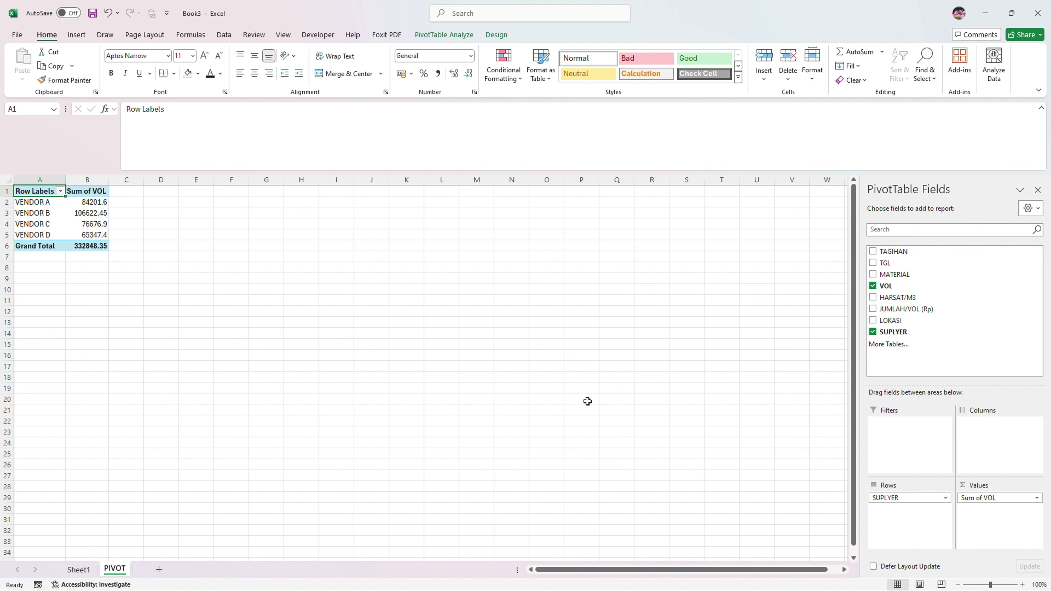
drag(89, 200, 89, 246)
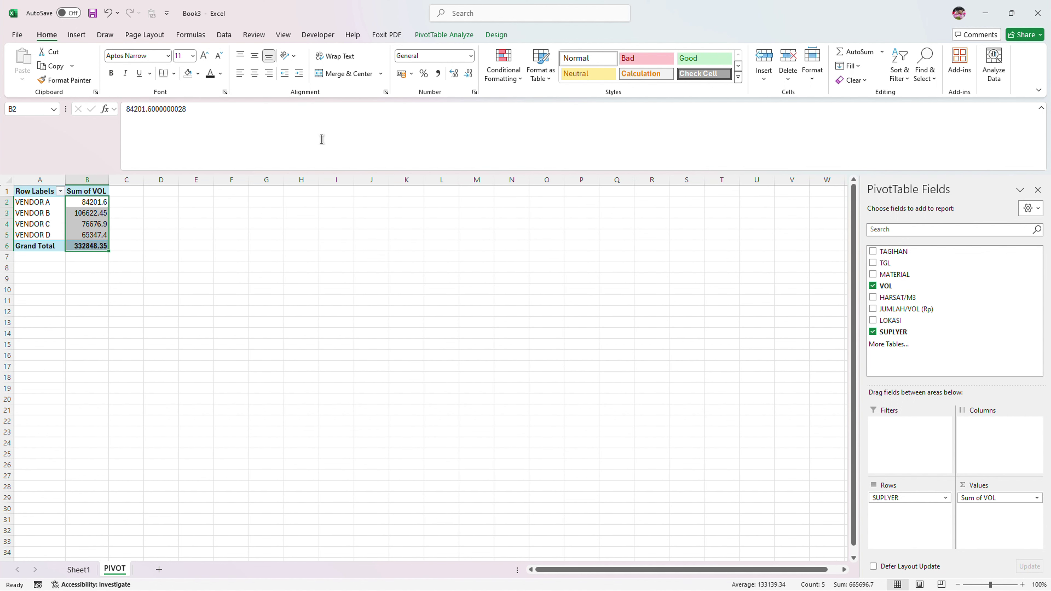
click(435, 73)
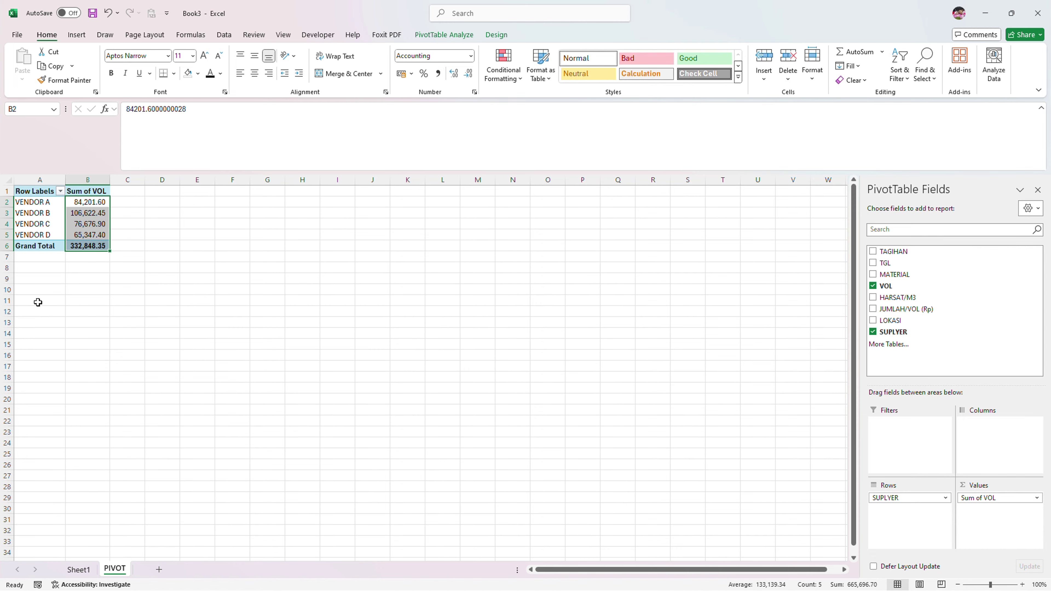
click(51, 290)
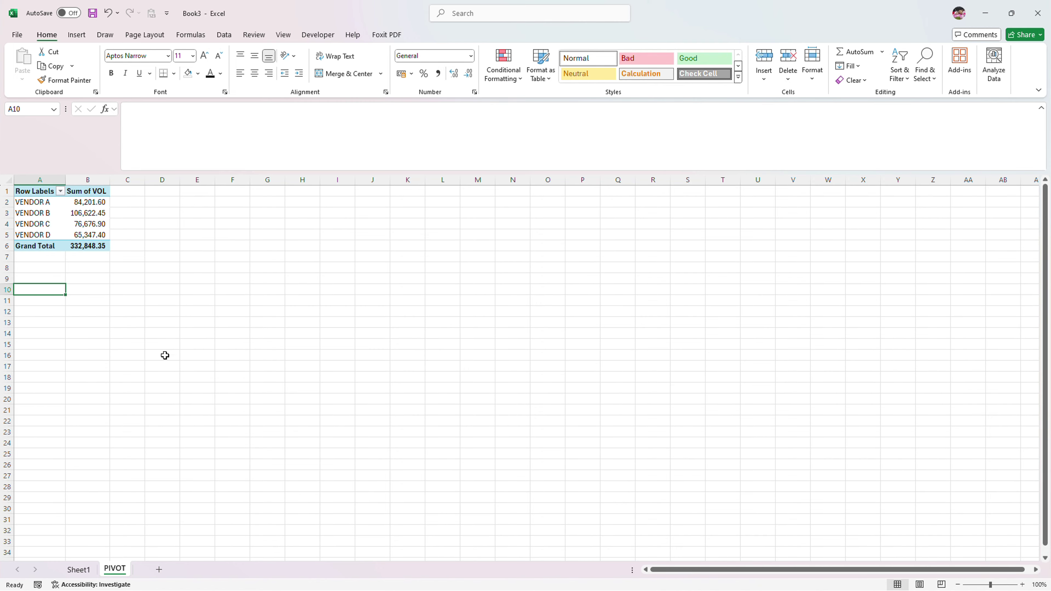
click(79, 569)
click(112, 570)
mouse_move(70, 202)
click(84, 232)
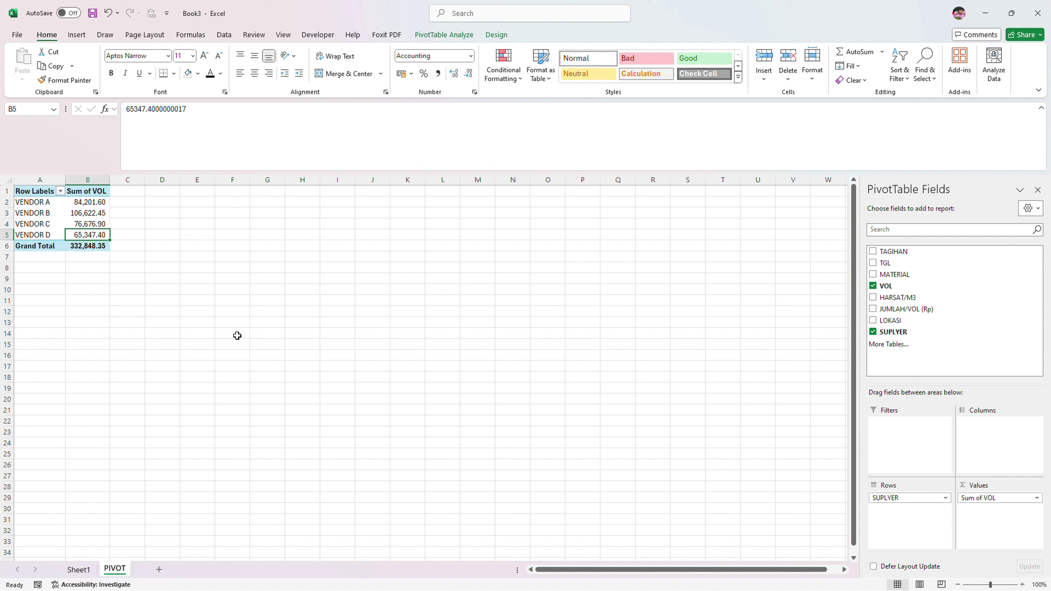
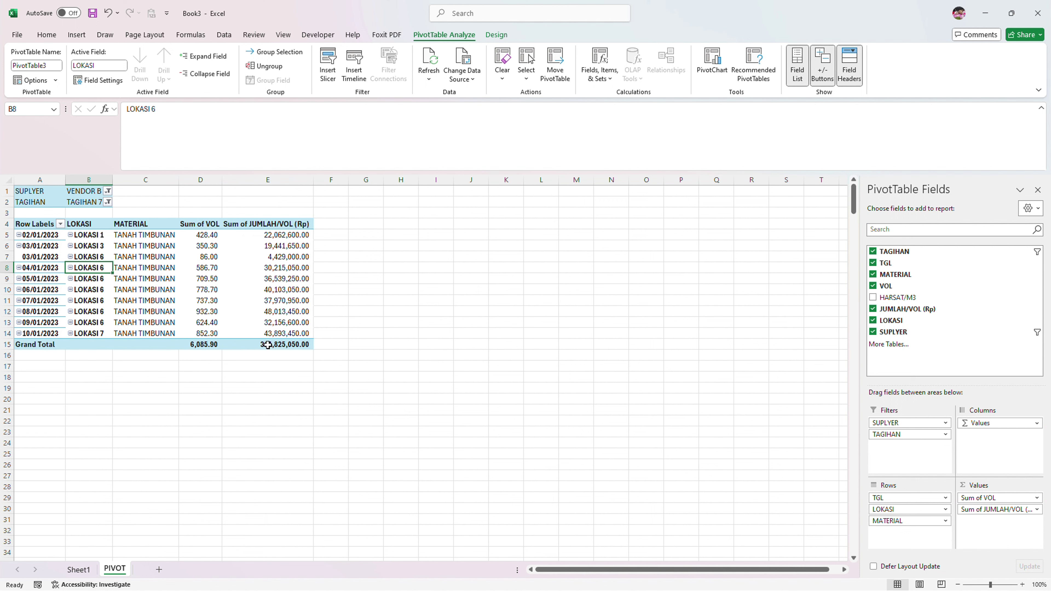
- Add HARSAT/M3 to the pivot rows below MATERIAL, and show the MATERIAL field in tabular form with repeated item labels
drag(897, 298, 910, 533)
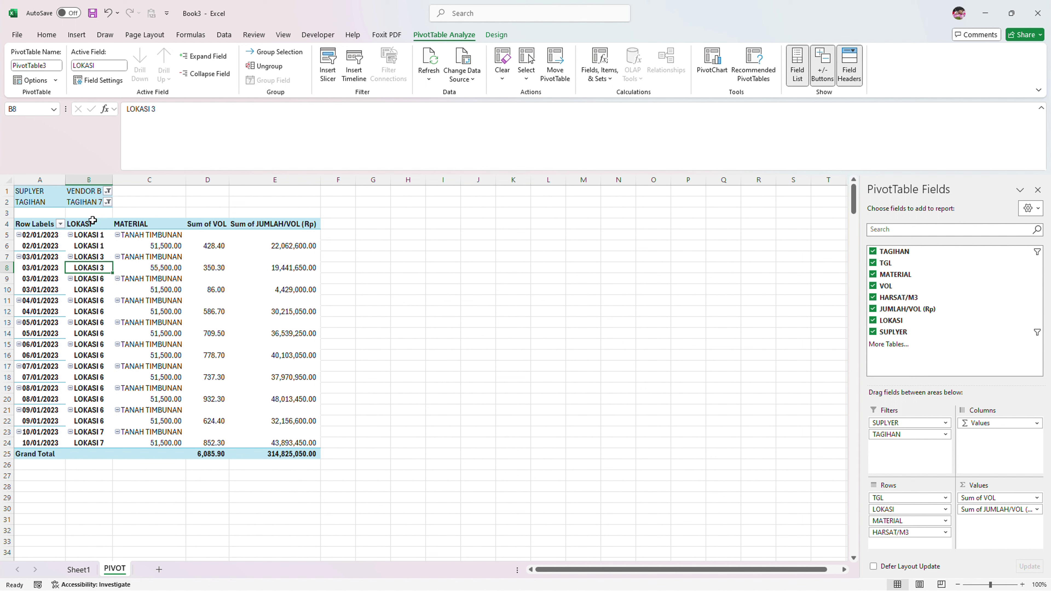
click(144, 235)
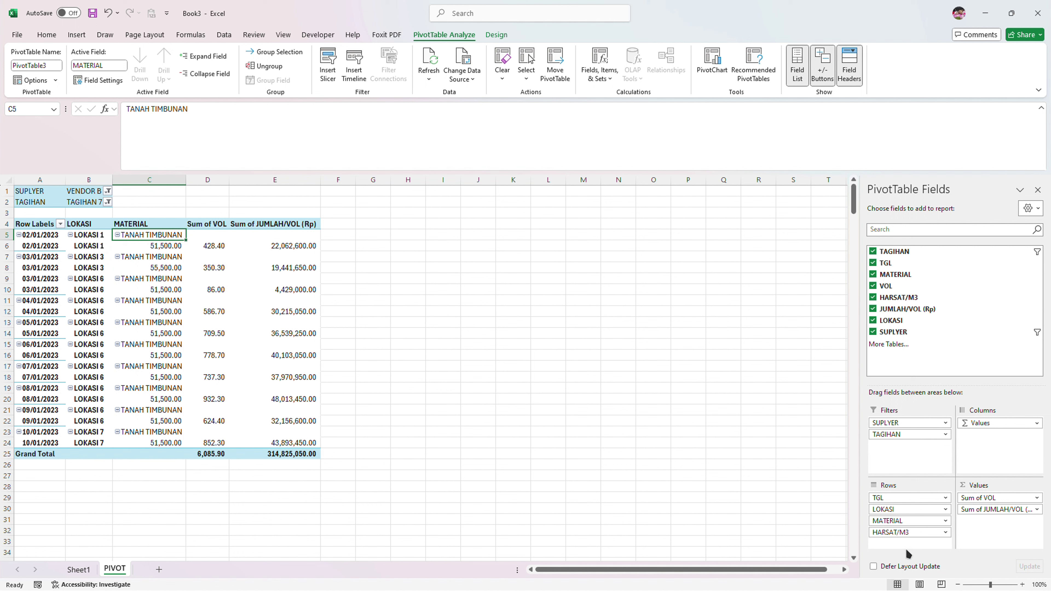
click(946, 521)
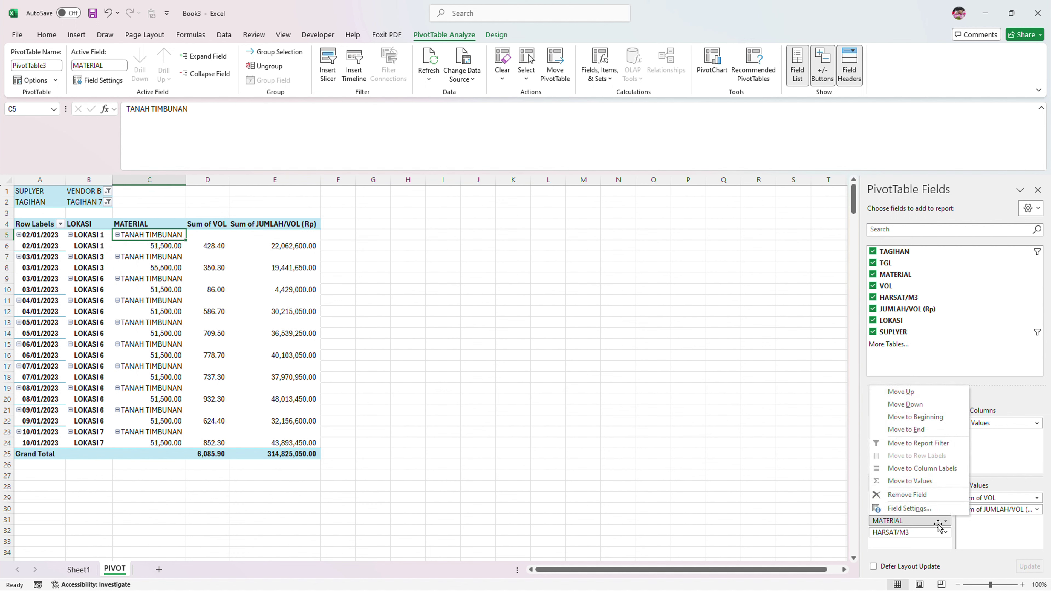
click(916, 513)
click(434, 95)
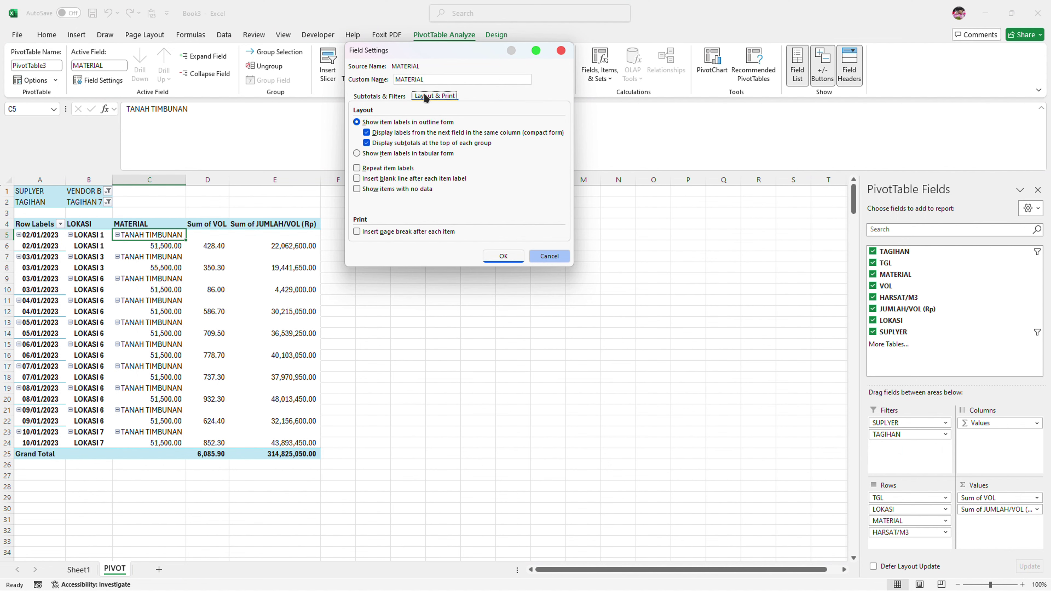
click(370, 168)
click(357, 154)
click(502, 257)
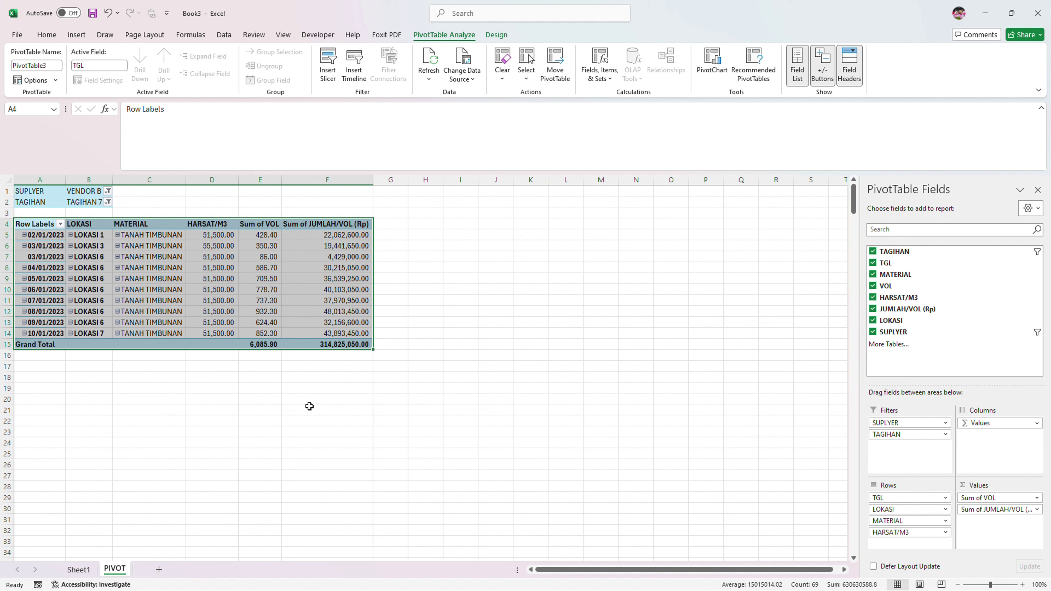
- Check how the PIVOT sheet would print in the print preview
click(319, 377)
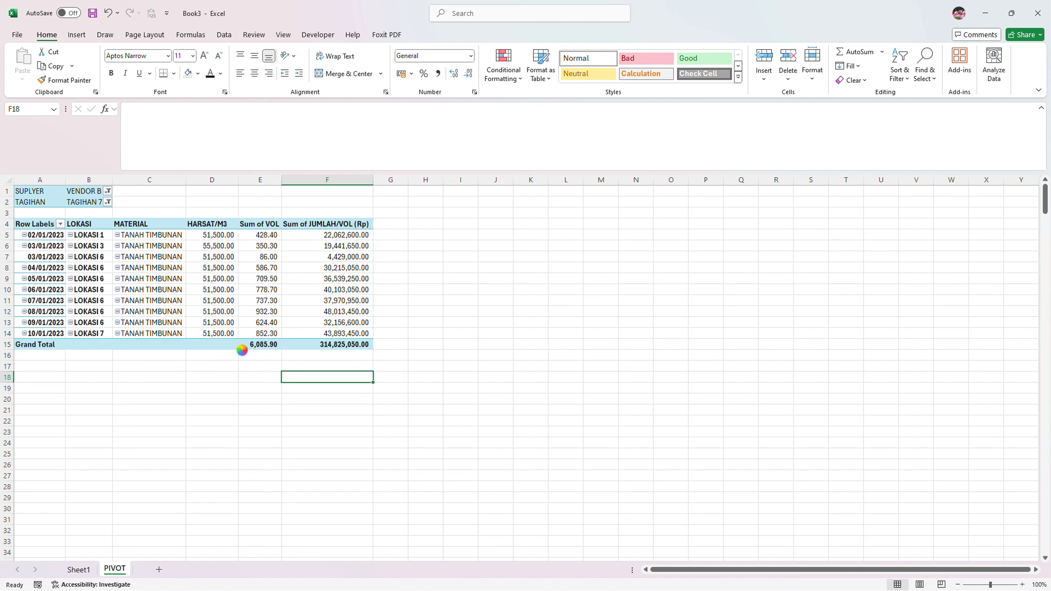
key(ctrl+p)
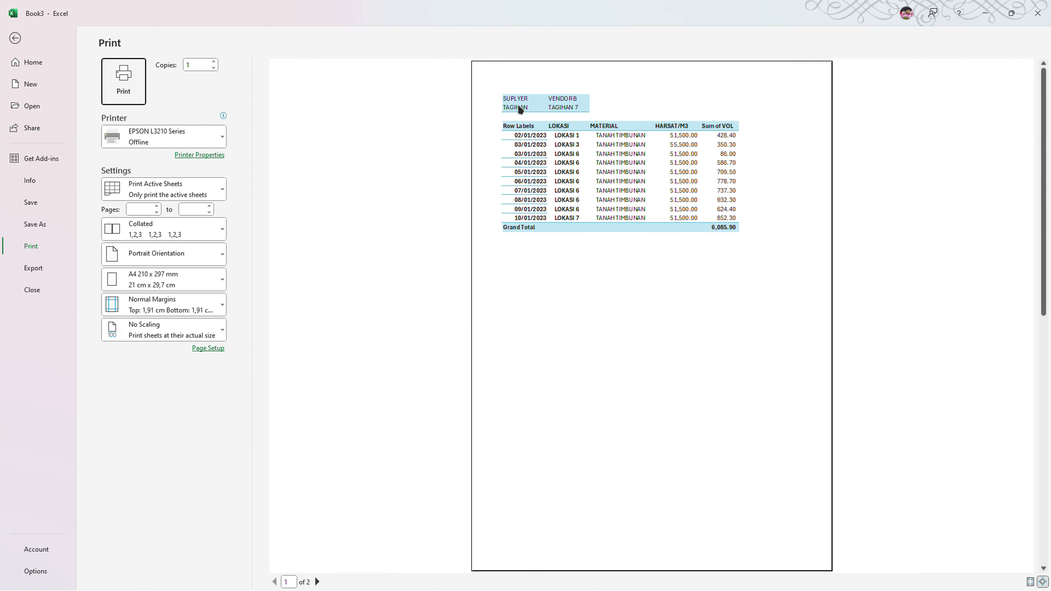
key(Escape)
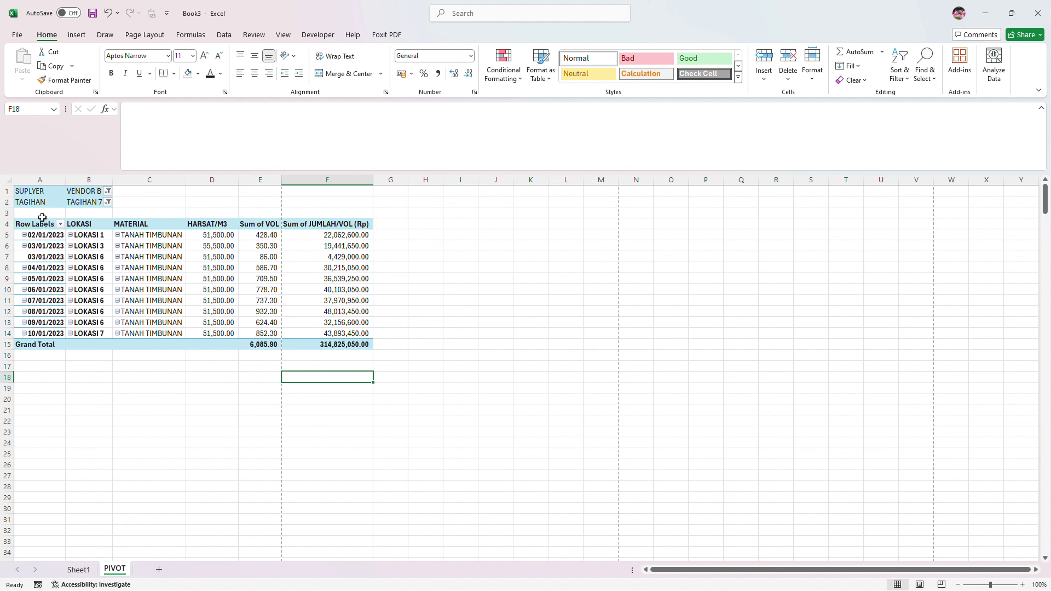
- Insert three empty rows above the PivotTable, starting at row 1
drag(6, 191, 7, 202)
click(174, 413)
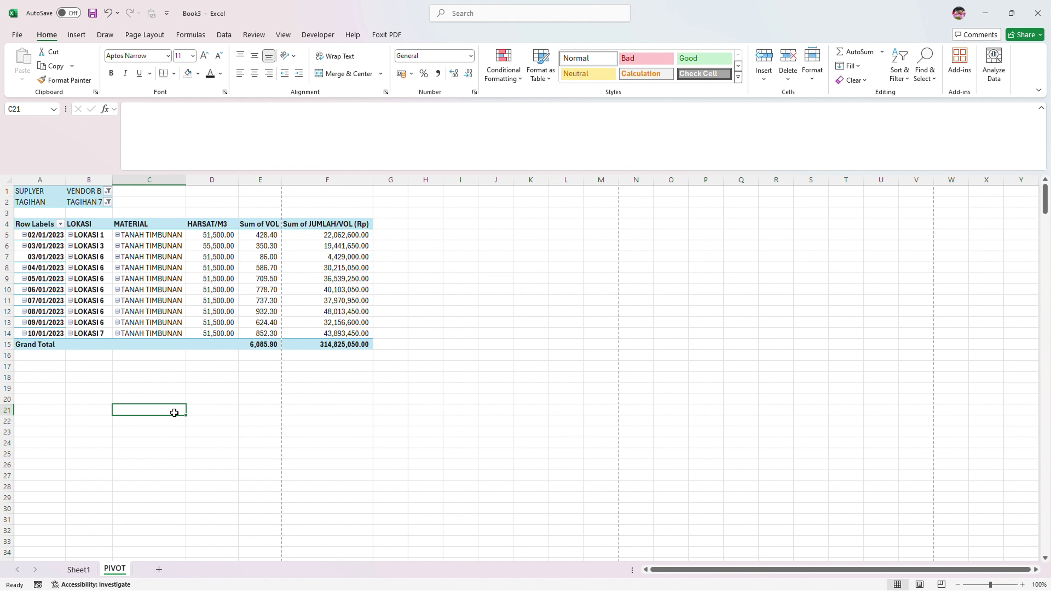
click(4, 191)
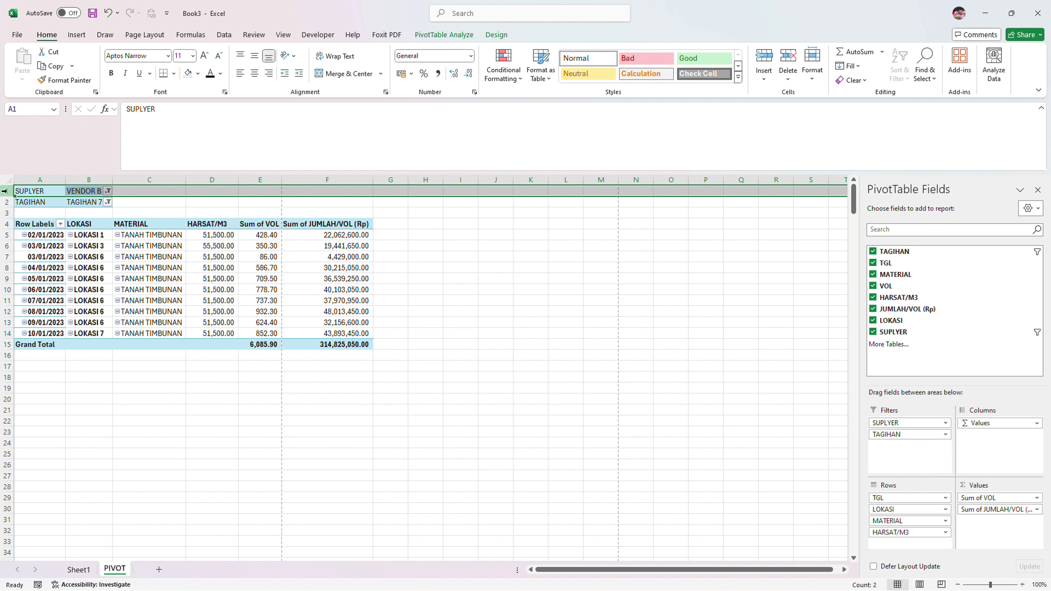
key(ctrl+plus)
key(ctrl+plus)
key(ctrl+plus)
click(149, 454)
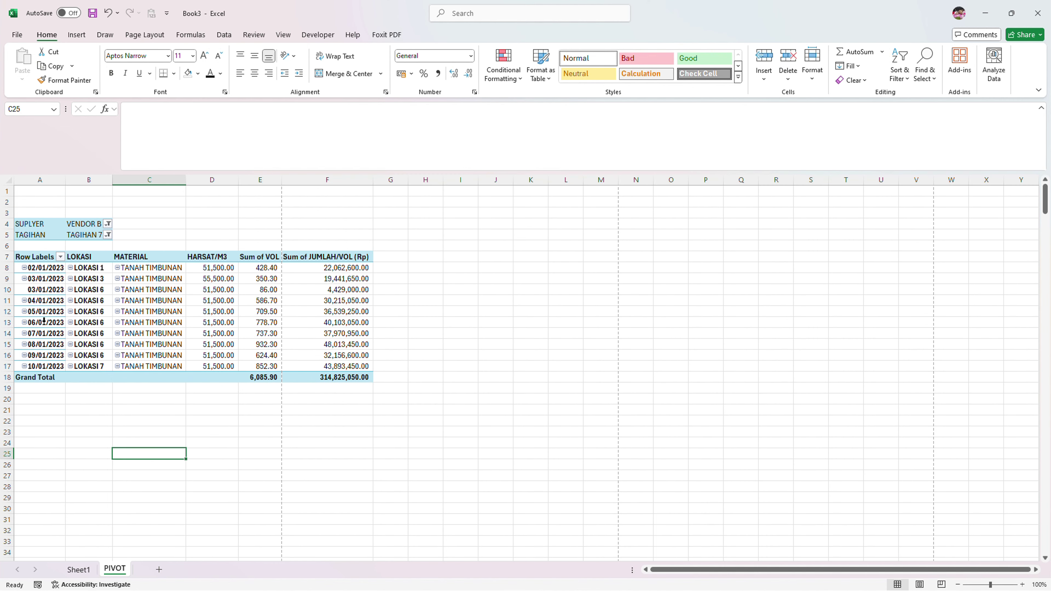
- Enter the title TABEL PENERIMAAN MATERIAL in cell A1
click(23, 193)
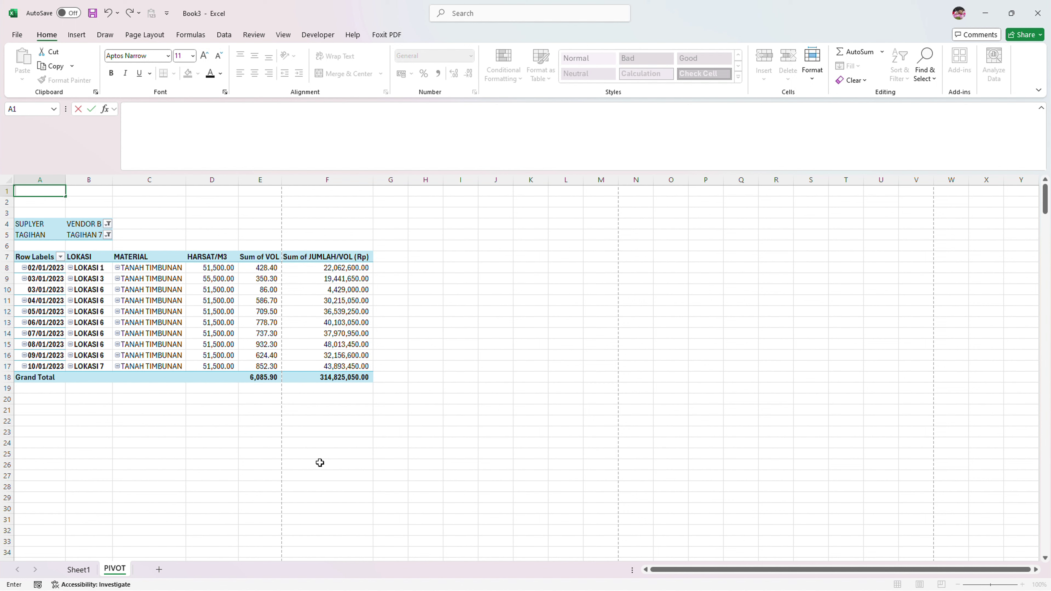
key(Caps_Lock)
text(ABEL PENERIMAAN MATERIALL)
key(Return)
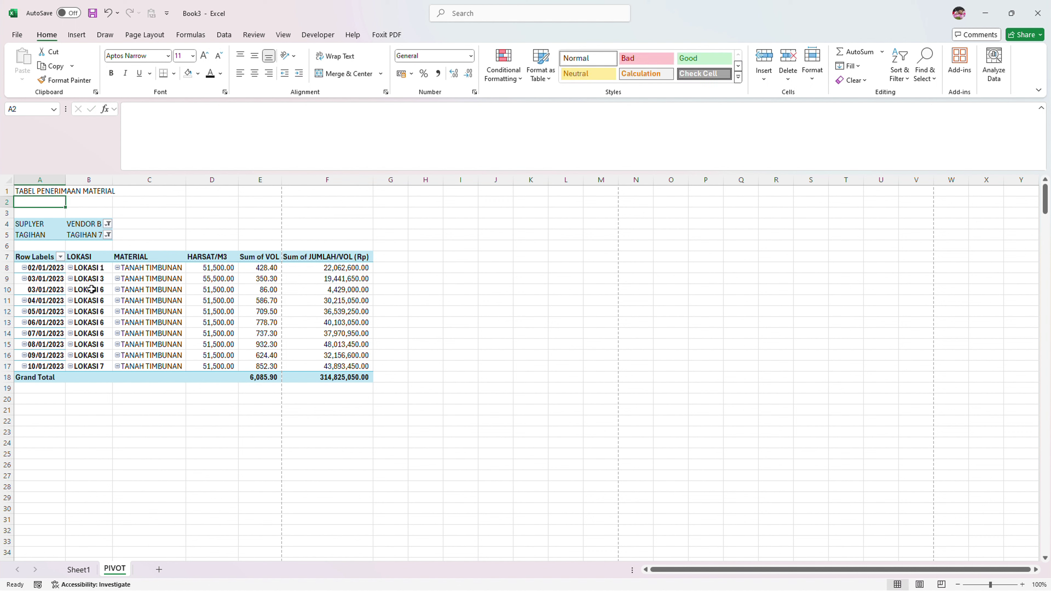
- Enter the formula ="ATAS NAMA "&$B$4&" TAGIHAN-"&B5 in cell A2 as a subtitle driven by the report filters
text(="ATAS NAMA "&)
click(85, 224)
key(F4)
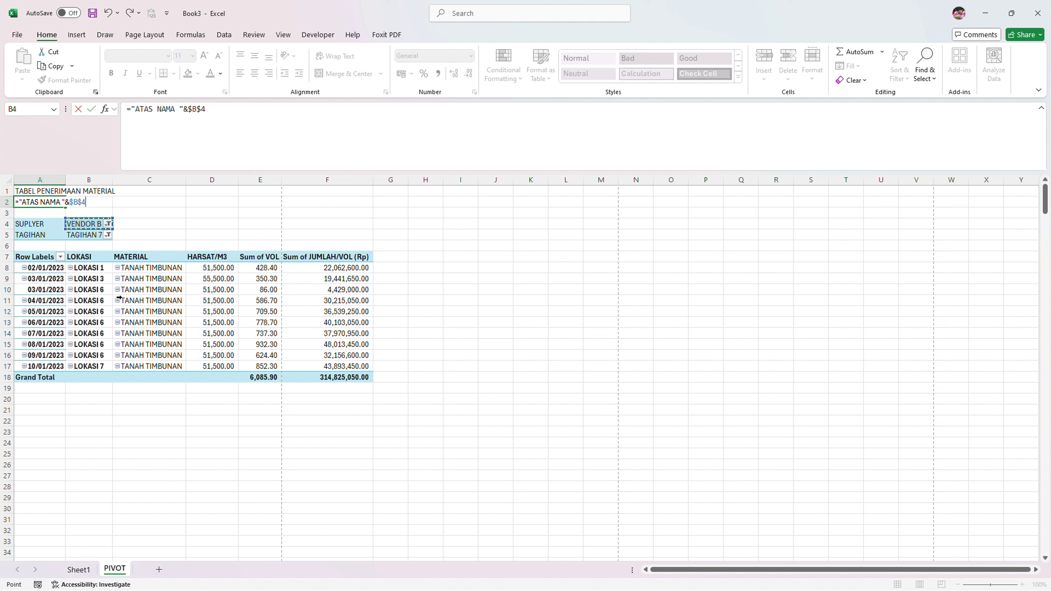
text(&)
text(" TAGIHAN)
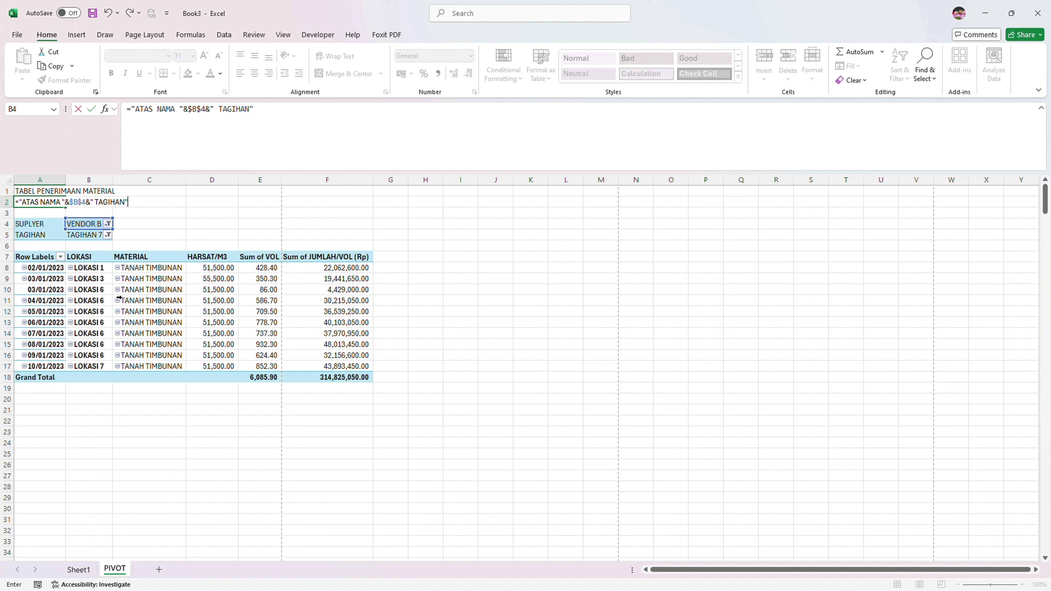
text("&)
click(125, 200)
text(-)
click(88, 235)
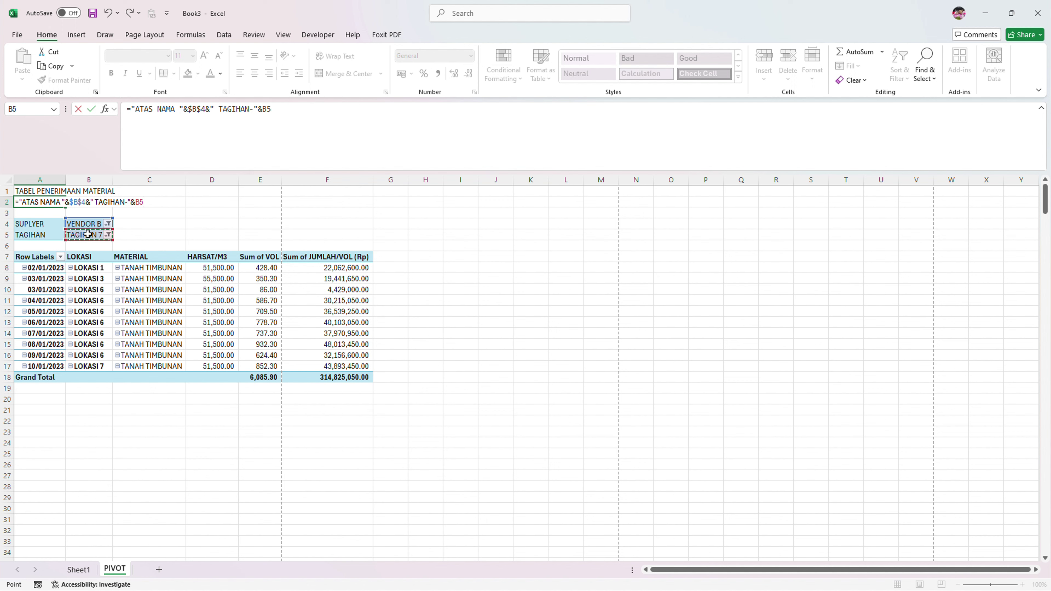
key(Return)
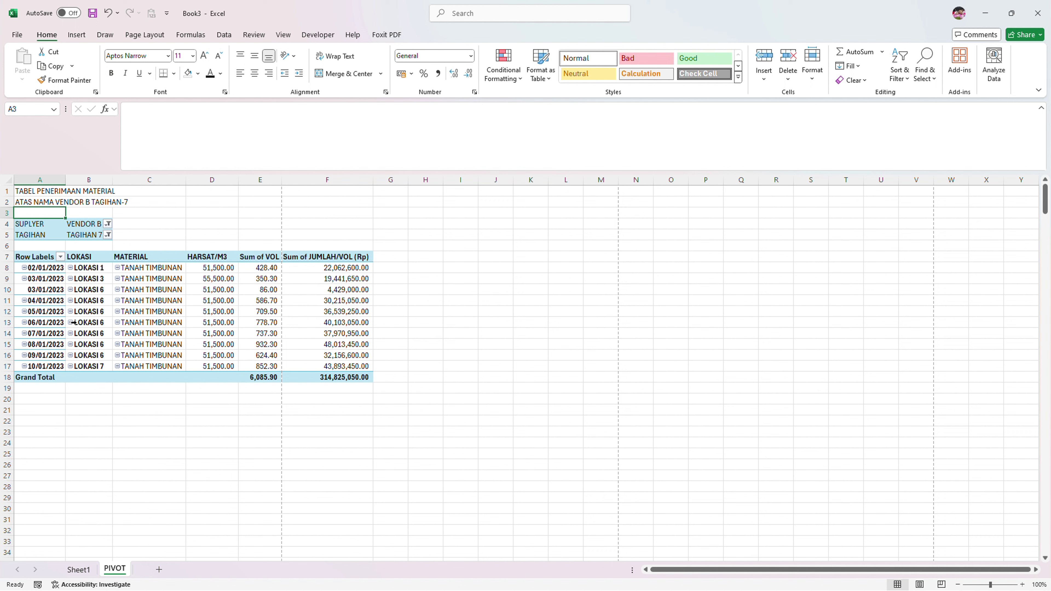
- Hide rows 3 to 5, which hold the SUPLYER and TAGIHAN report filters
drag(7, 235, 6, 213)
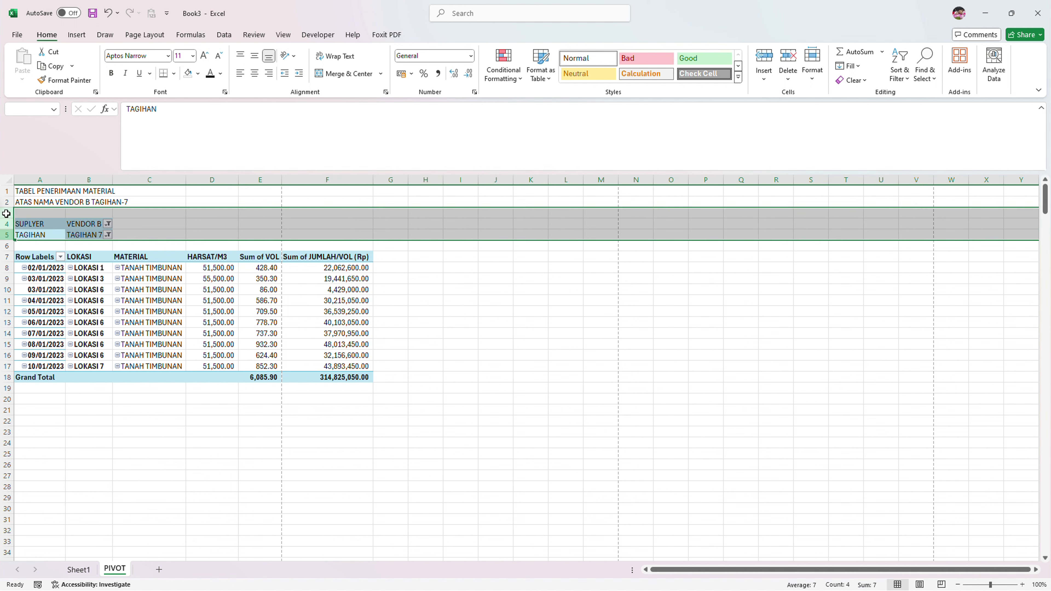
right_click(103, 228)
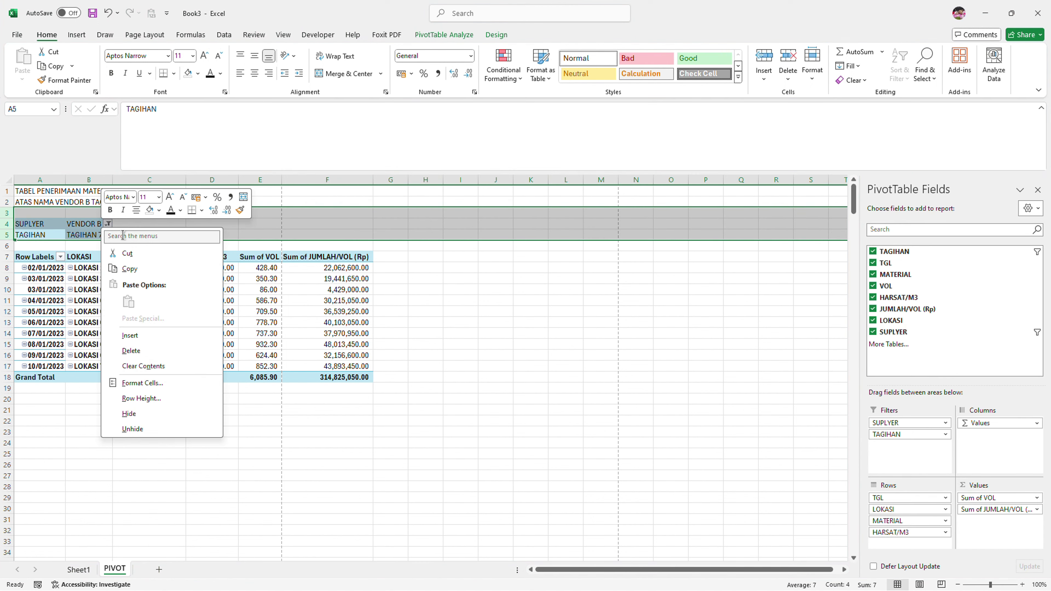
click(129, 414)
click(301, 441)
- Make the two title lines in cells A1:A2 bold
drag(31, 191, 26, 198)
key(ctrl+b)
click(158, 411)
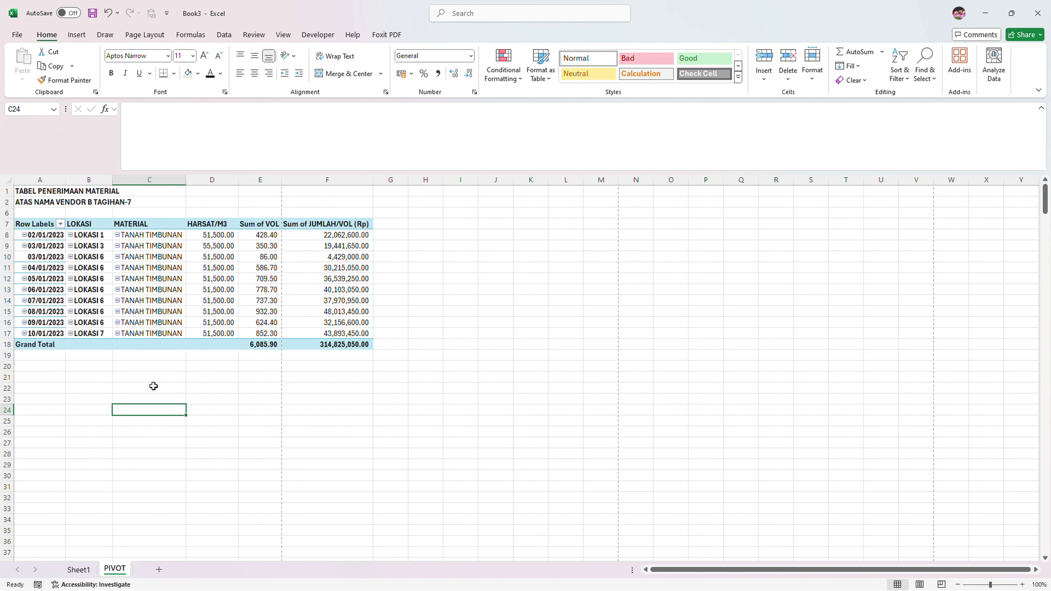
- Rename the pivot headers for row labels, HARSAT/M3 and the two sums to TANGGAL, HARSAT, V and JUMLAH, and center the header row
key(Right)
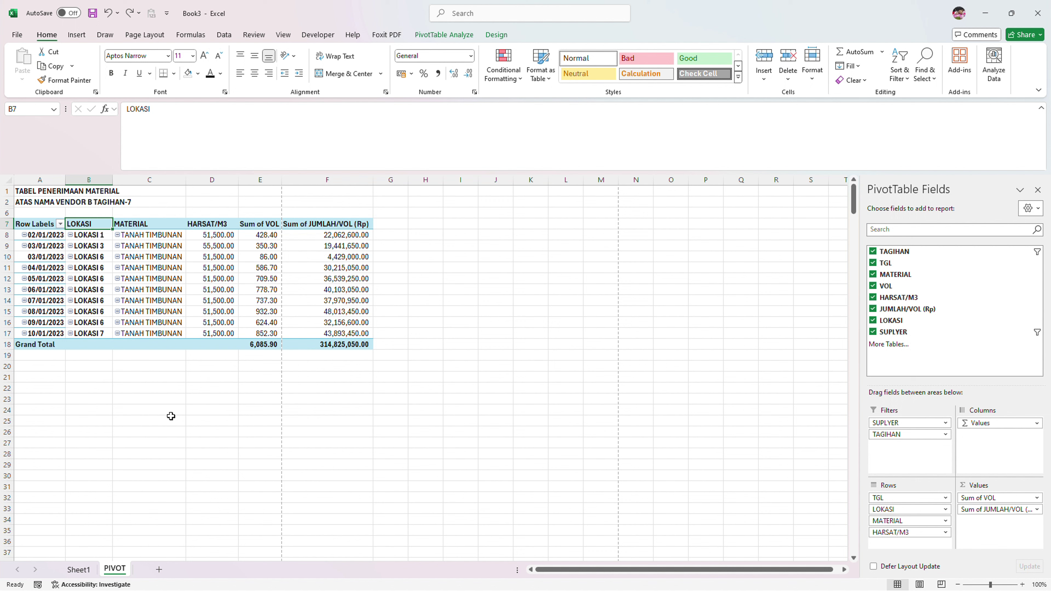
key(Left)
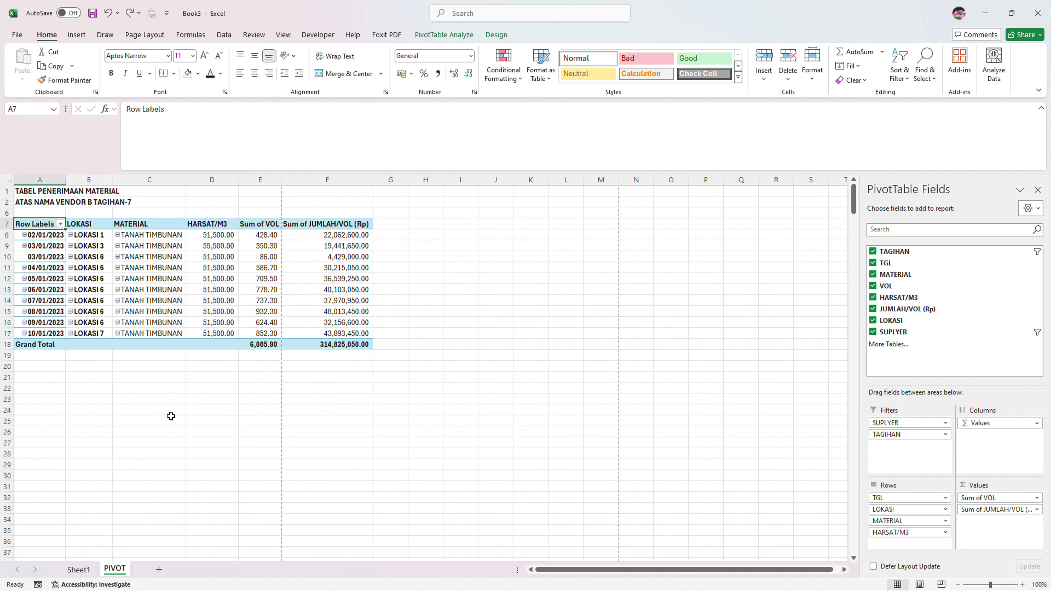
text(TANGGAL)
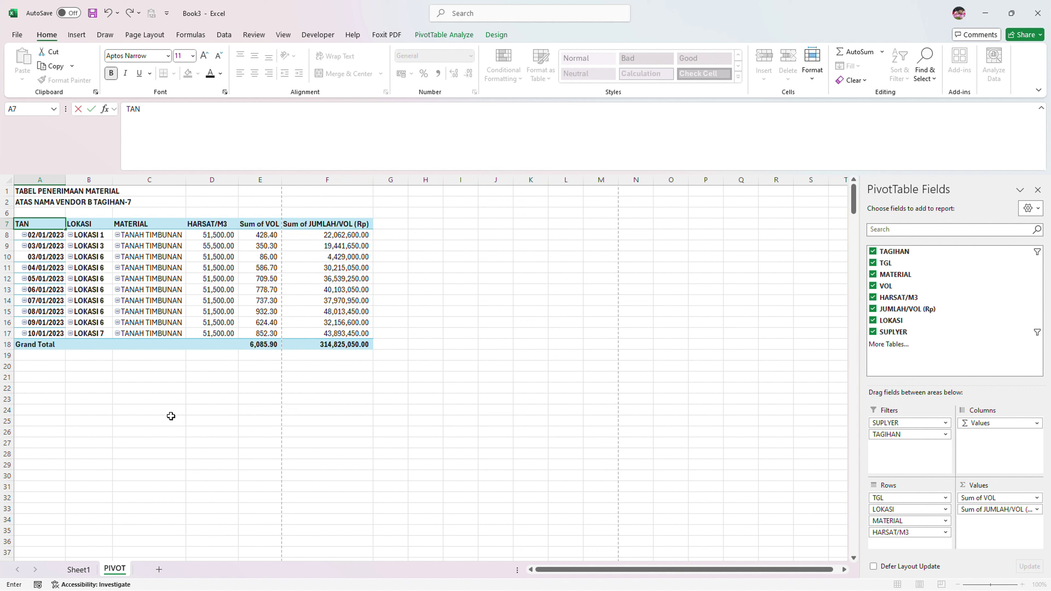
key(Right)
key(Right)
key(Right)
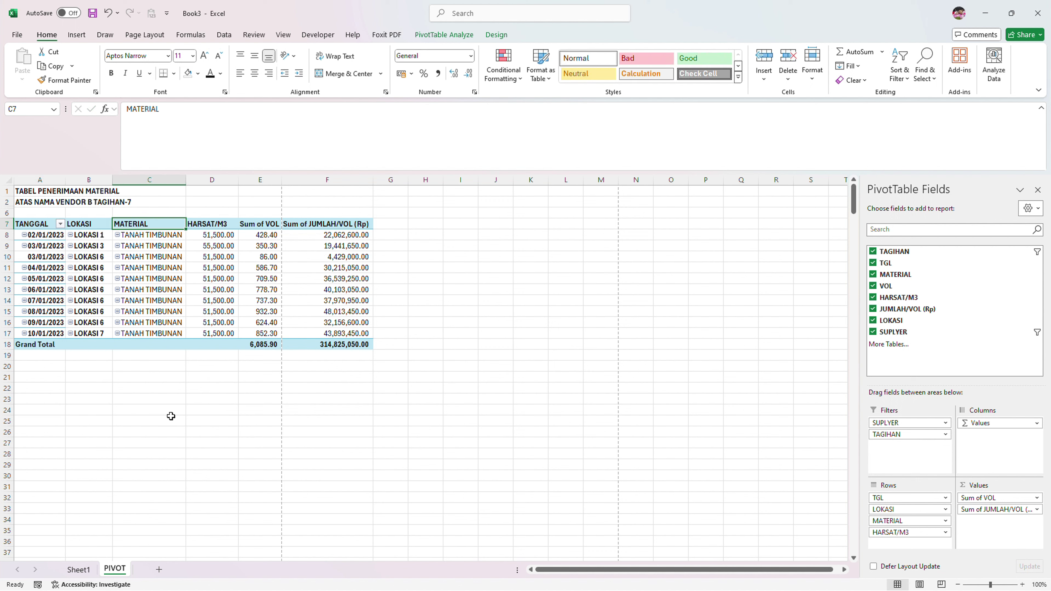
text(HARSAT)
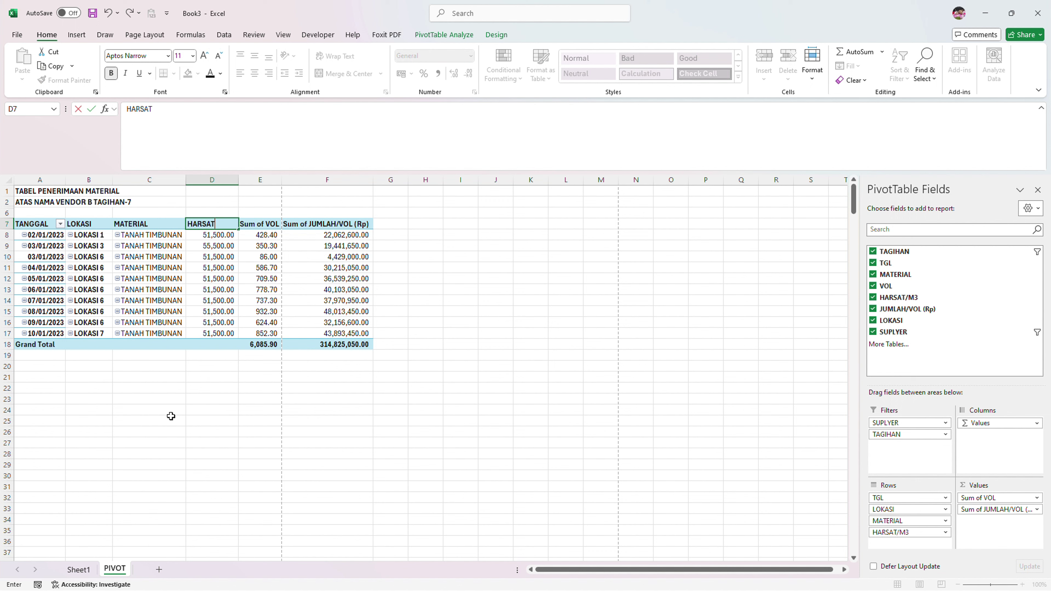
key(Right)
text(V)
key(Right)
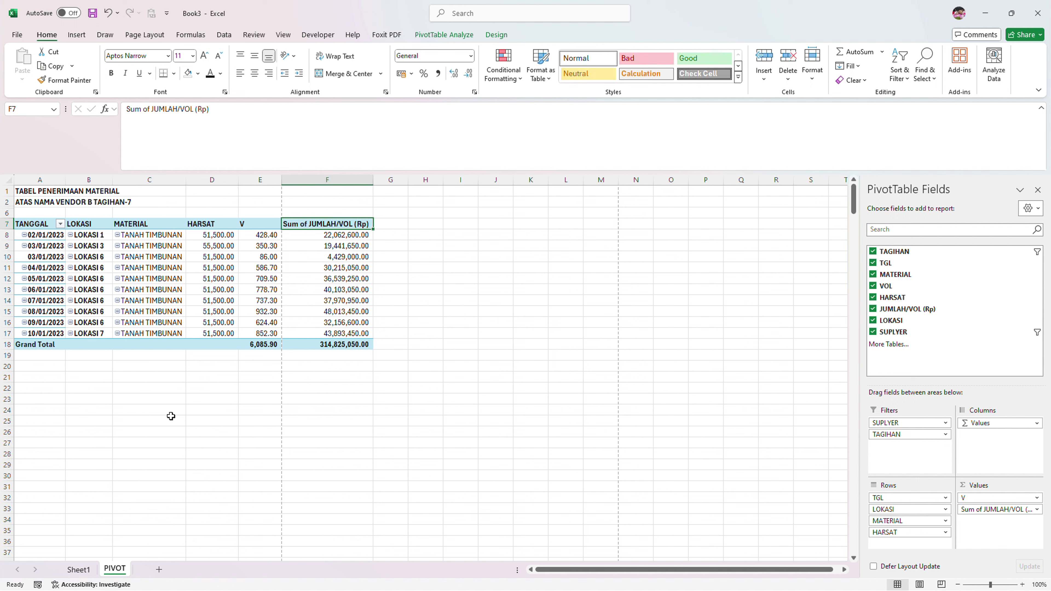
text(JUMLAH)
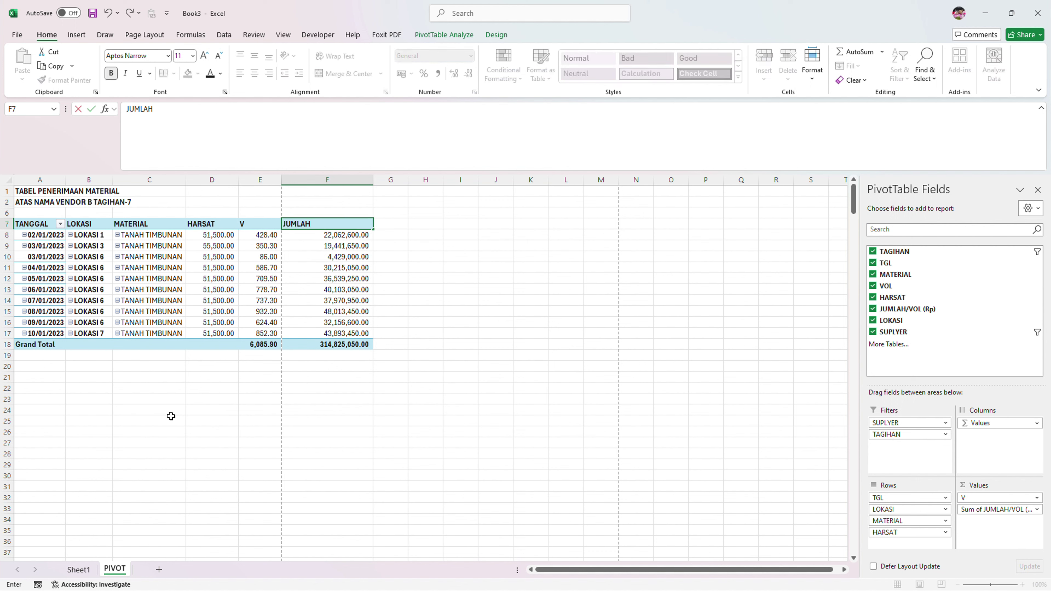
key(Return)
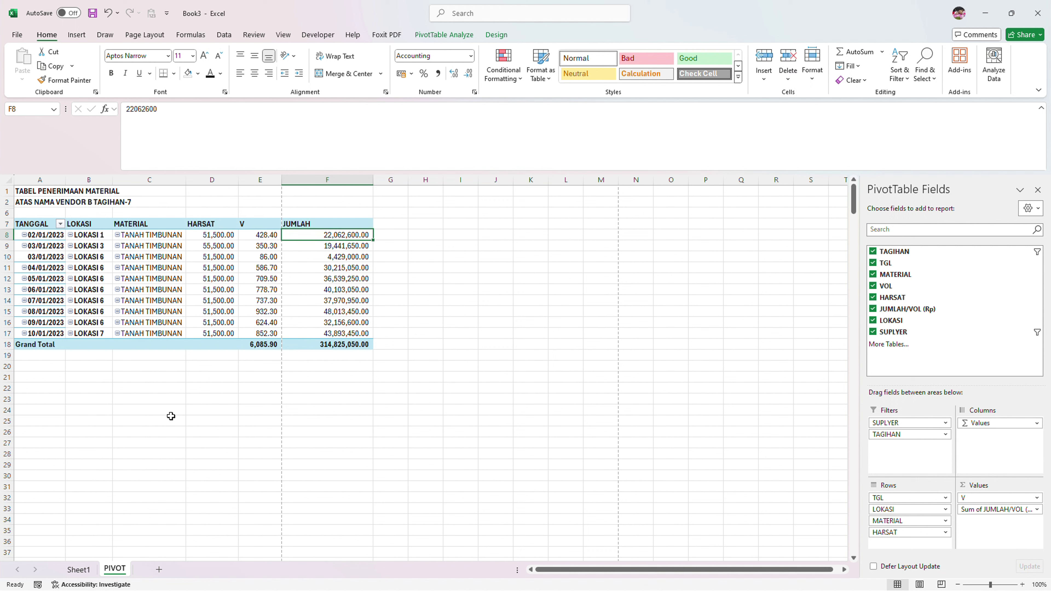
drag(34, 224, 321, 224)
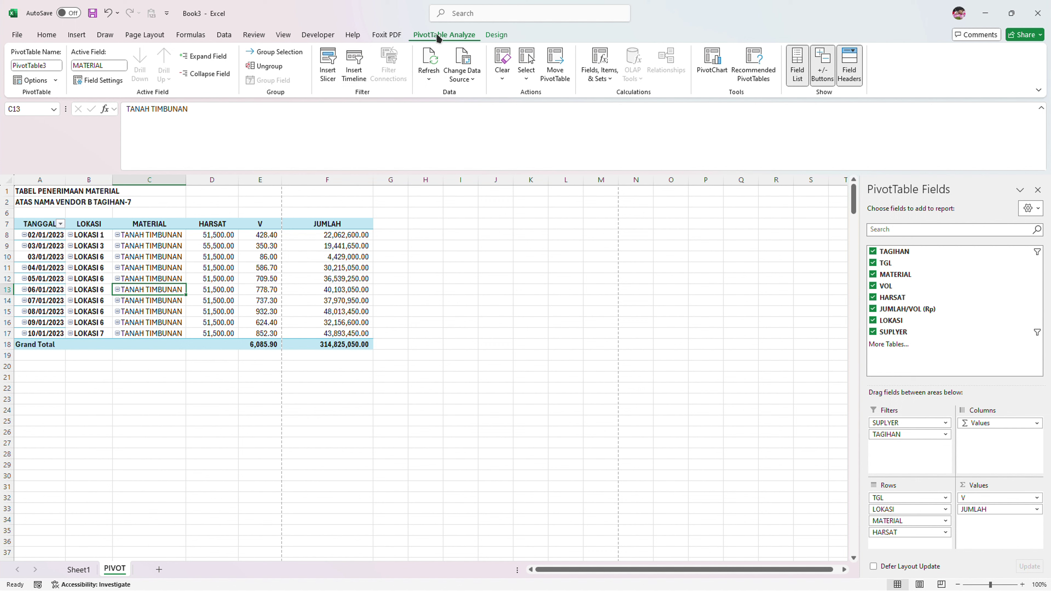
- Insert slicers for the TAGIHAN and SUPLYER fields of the PivotTable
click(327, 67)
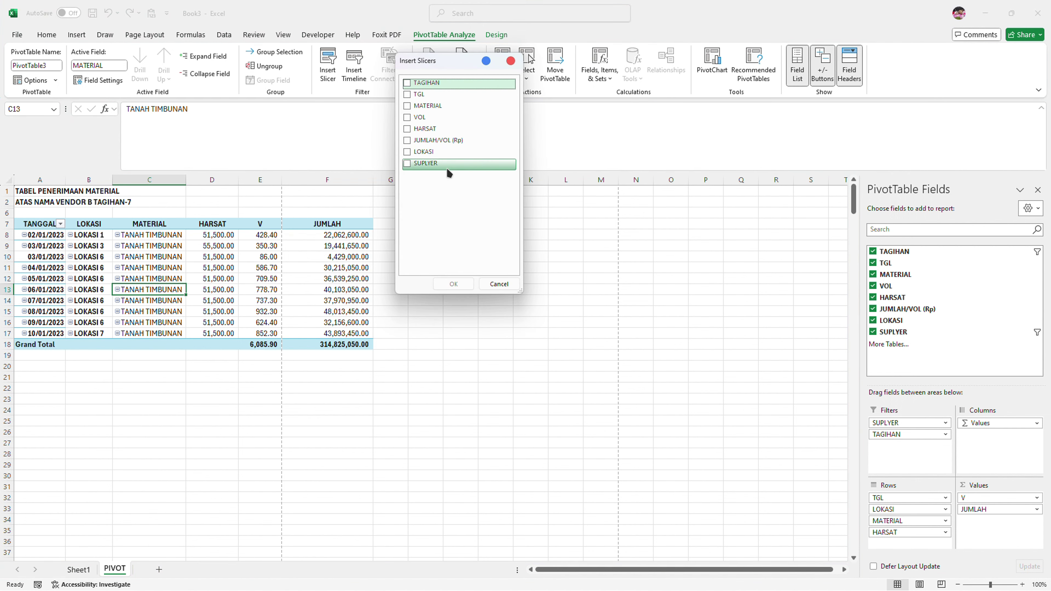
click(408, 84)
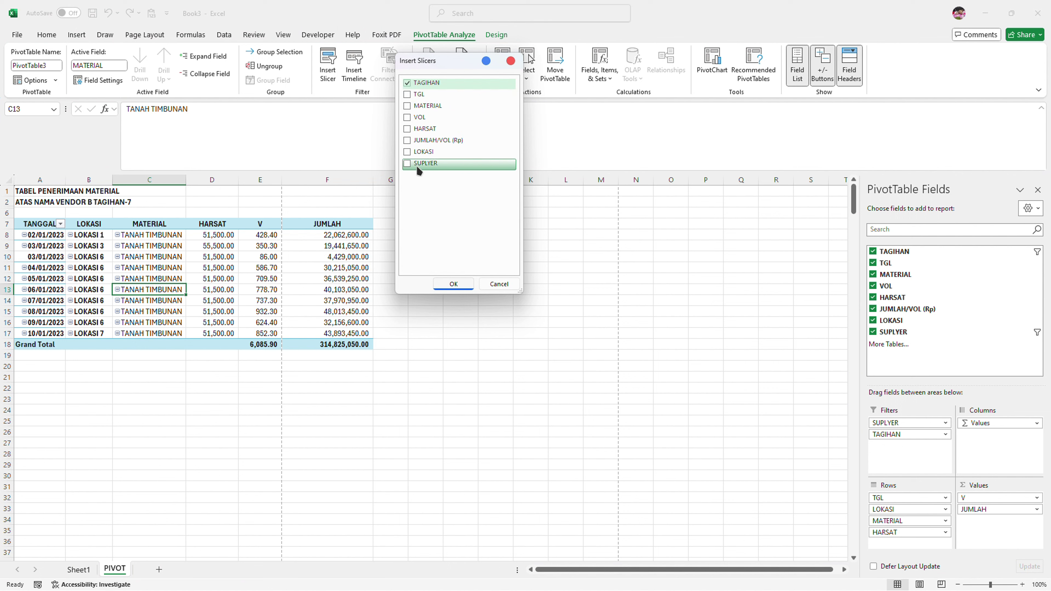
click(408, 164)
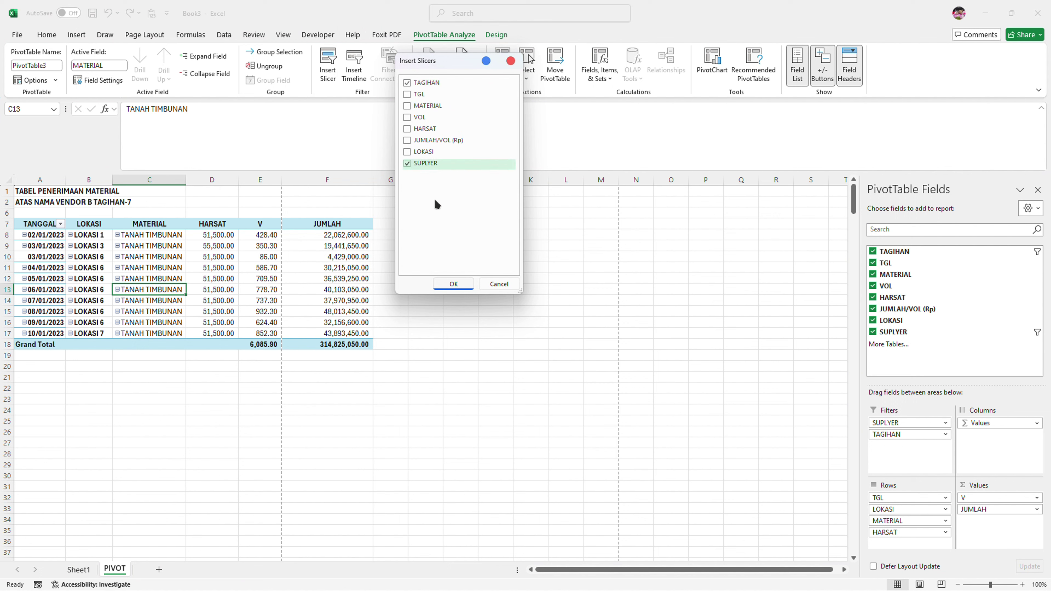
click(453, 284)
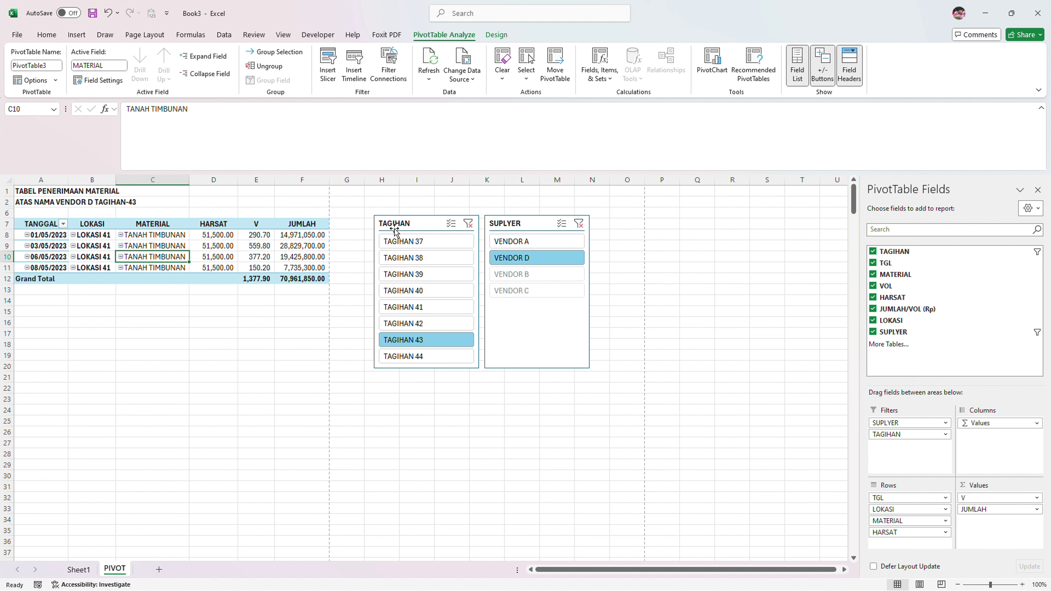
- Filter the PivotTable with the slicers to VENDOR A, going through TAGIHAN 38, 39 and 40 to TAGIHAN 41
click(518, 250)
click(411, 249)
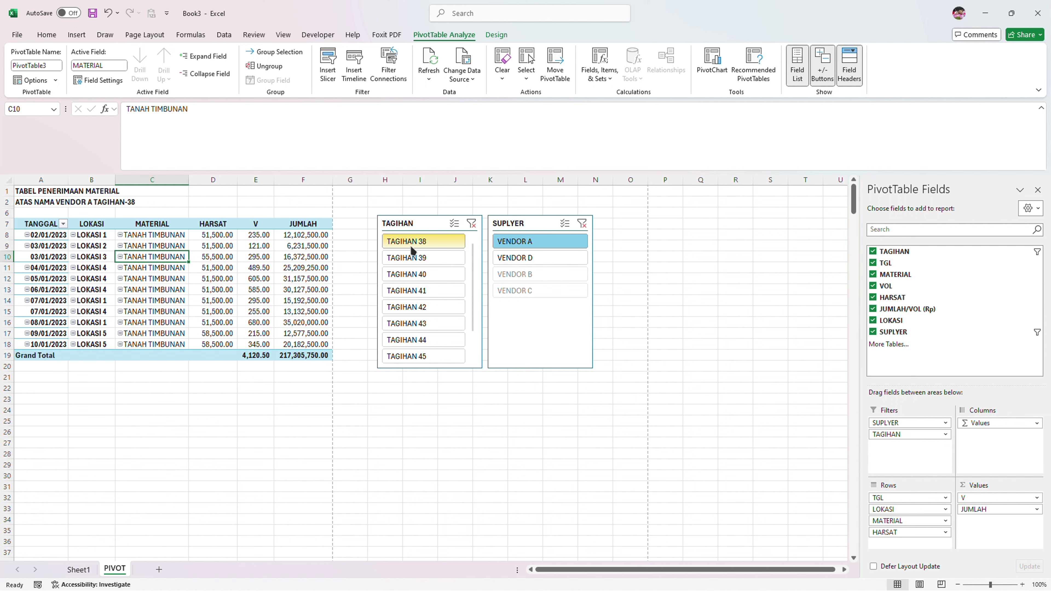
click(409, 259)
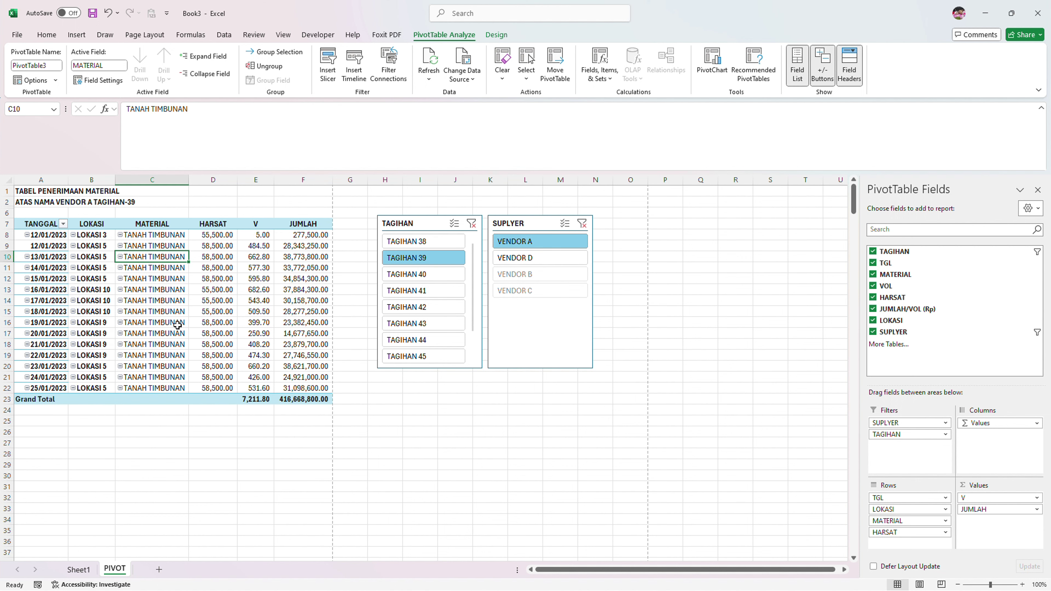
click(415, 274)
click(420, 292)
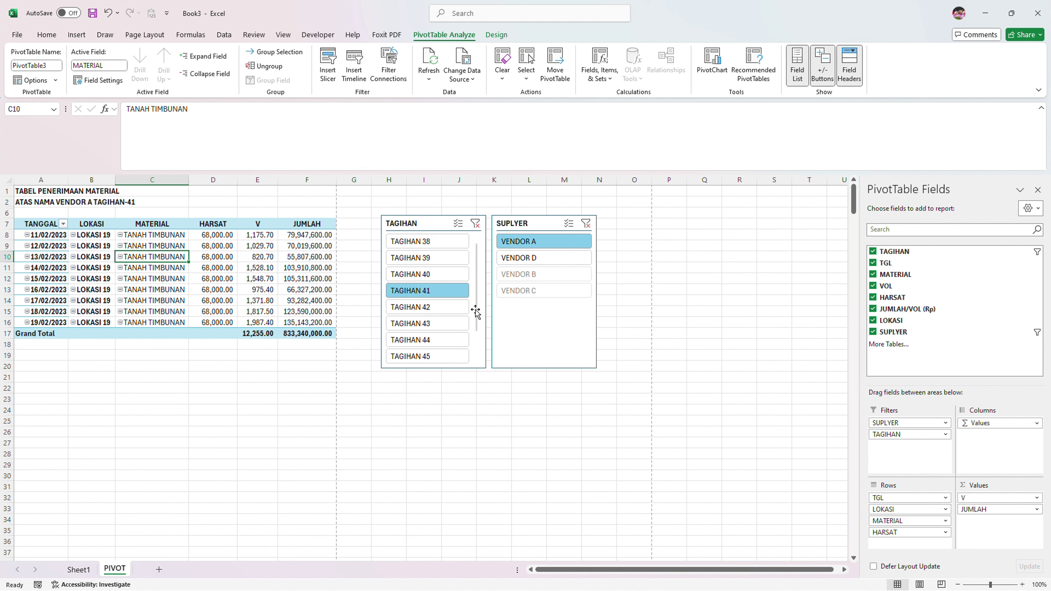
- Try to widen columns B to F of the pivot report manually
click(76, 570)
click(118, 570)
click(92, 279)
drag(116, 180, 131, 180)
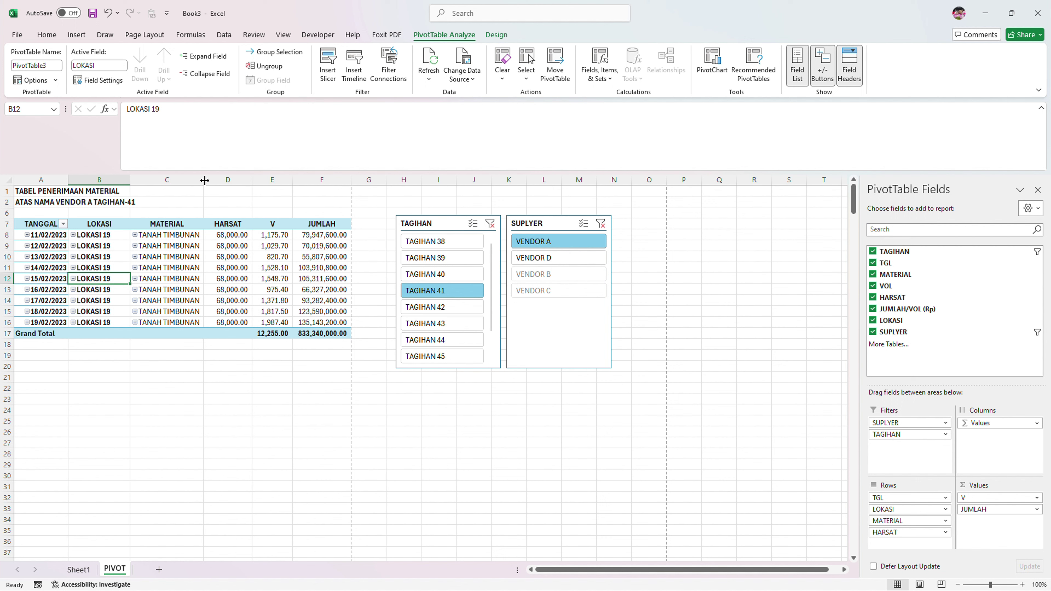
drag(205, 181, 377, 180)
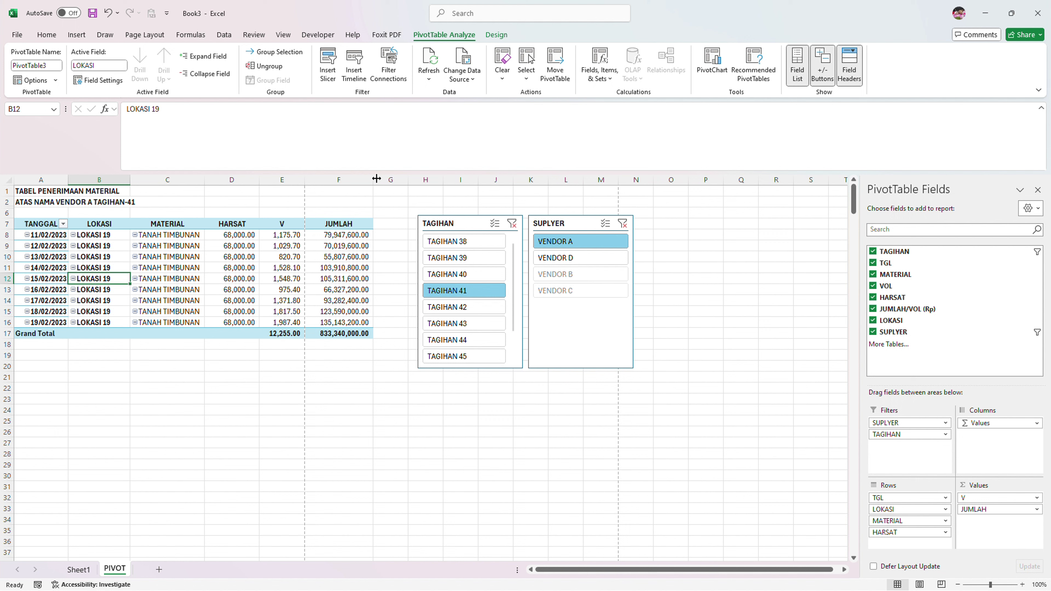
- Switch the SUPLYER filter to VENDOR D and turn off autofitting of column widths on update for the PivotTable
click(563, 260)
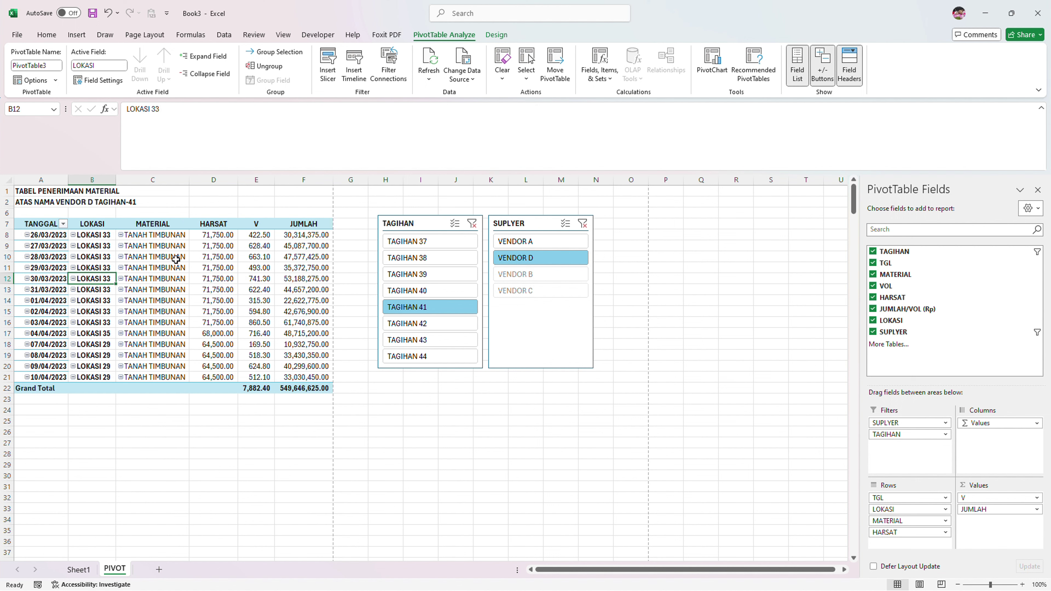
click(33, 80)
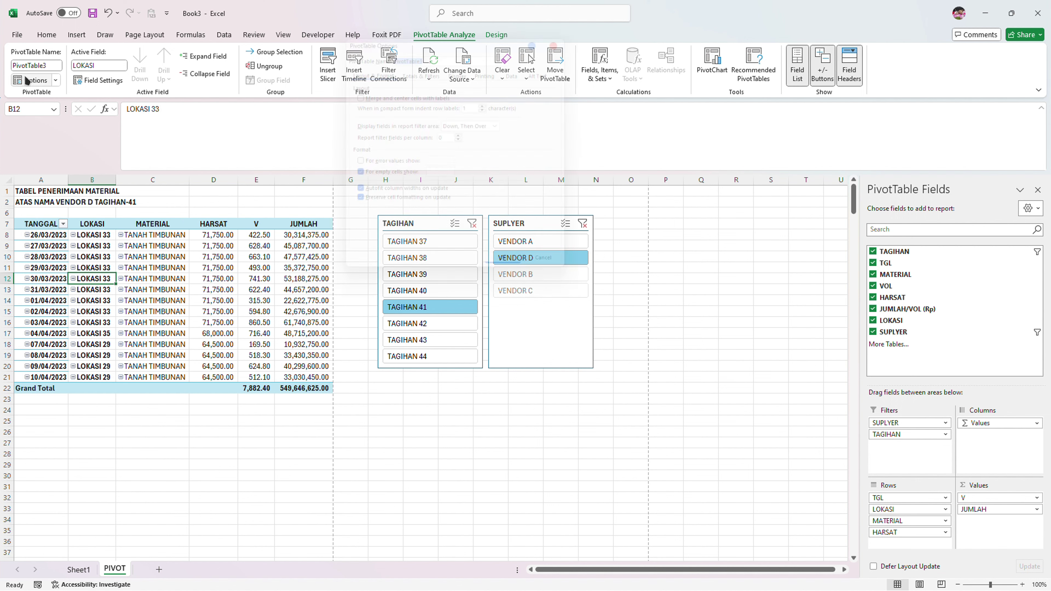
click(352, 195)
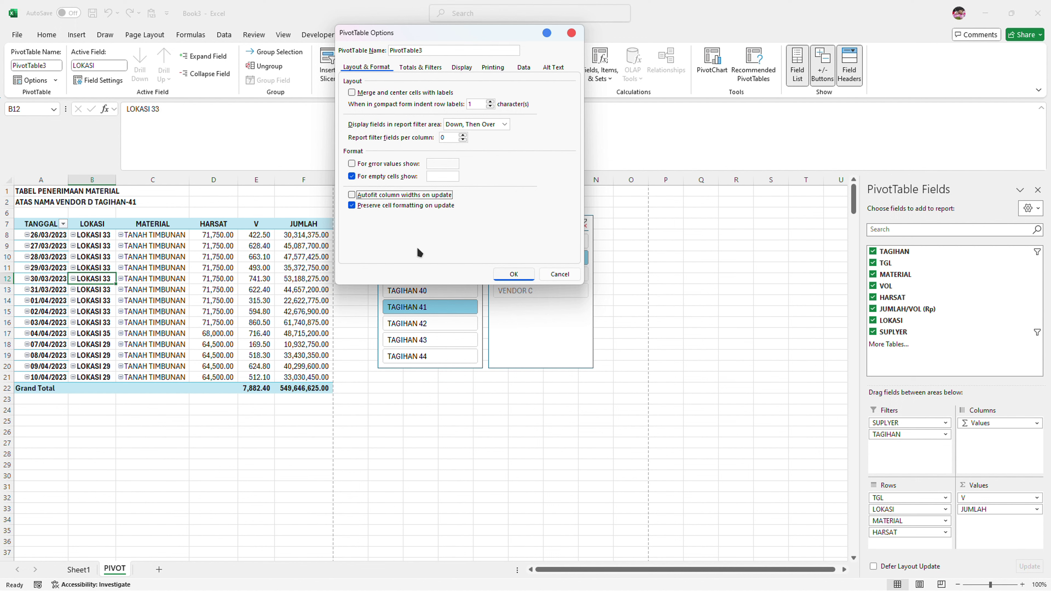
click(513, 274)
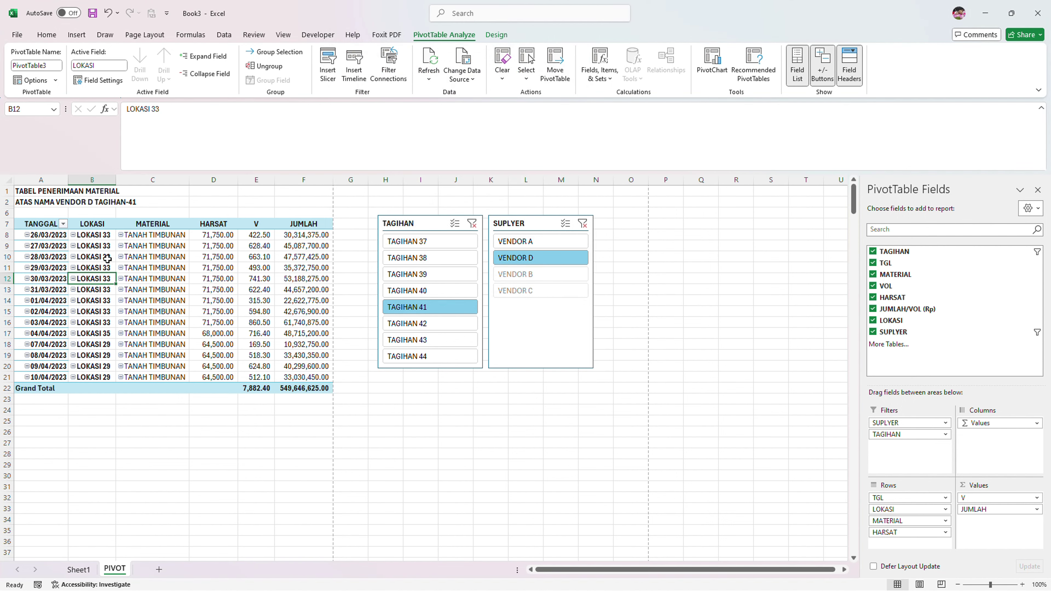
- Widen columns B to F of the pivot report slightly
drag(116, 180, 125, 179)
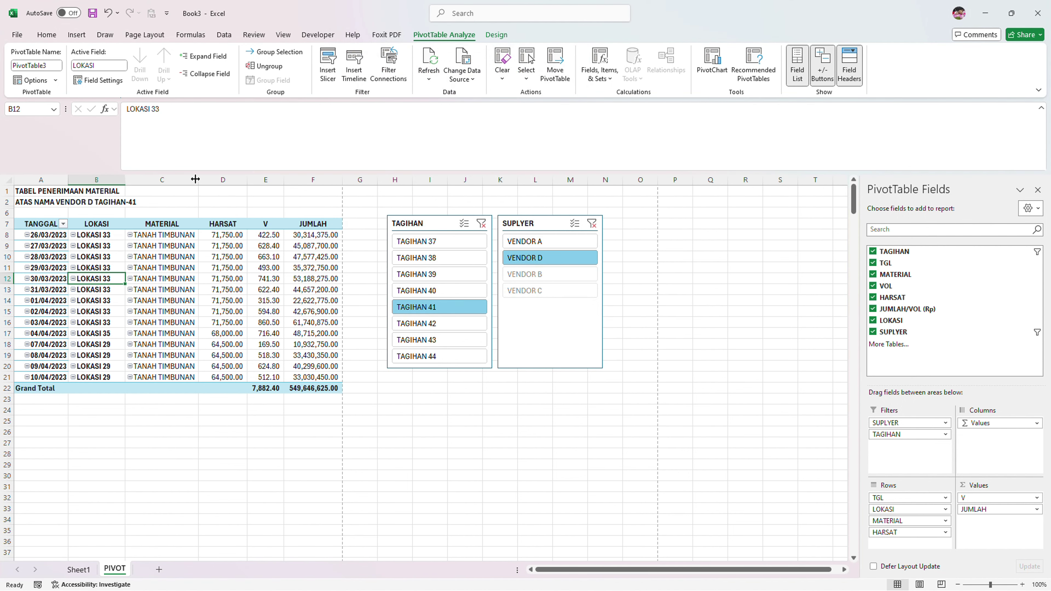
drag(191, 179, 365, 180)
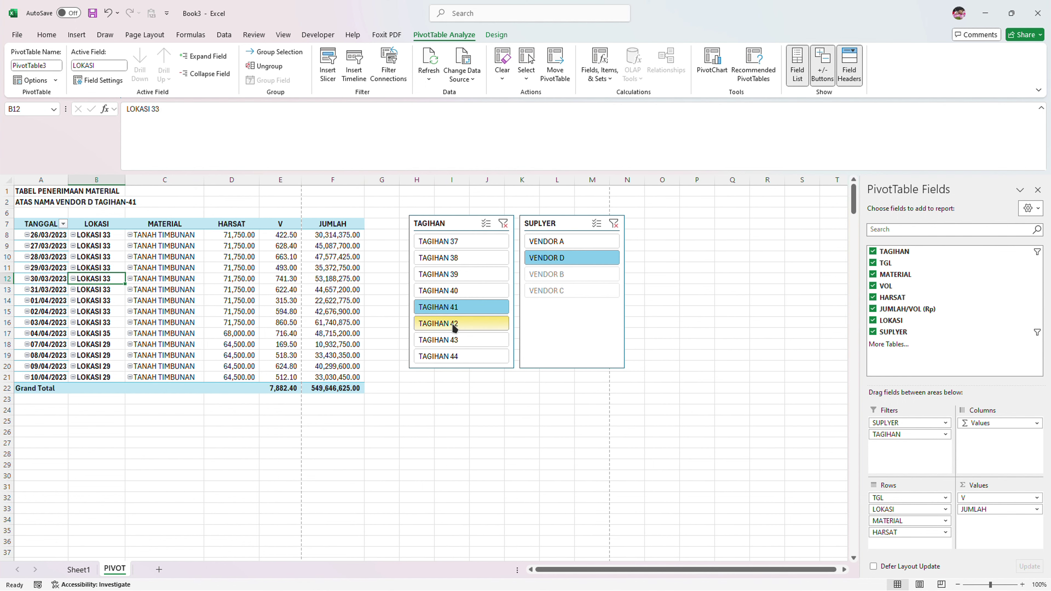
- Go through TAGIHAN 37 to TAGIHAN 43 for VENDOR D with the slicer to check the column widths
click(463, 291)
click(464, 307)
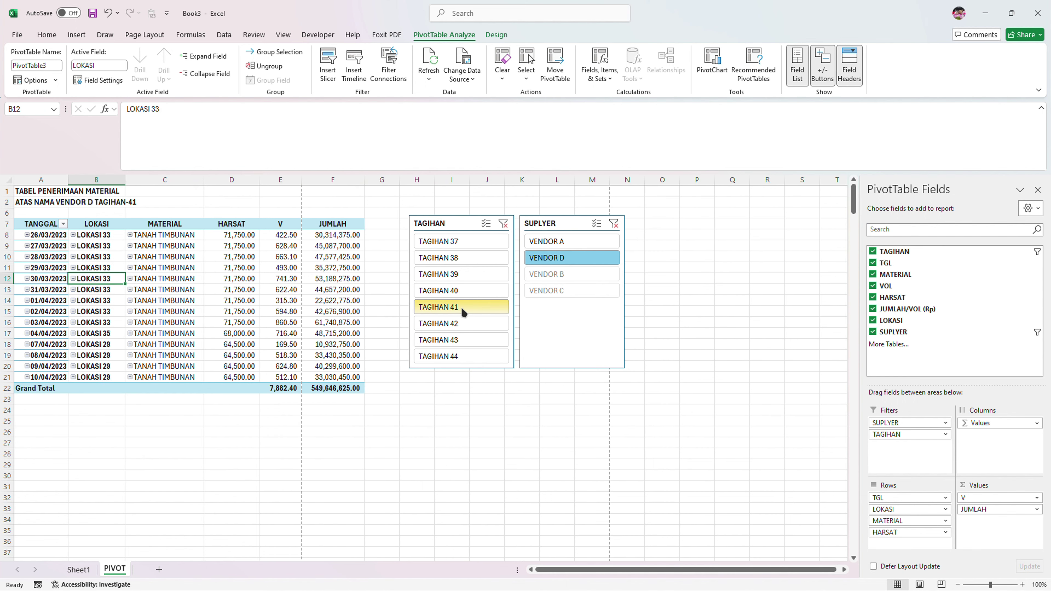
click(464, 323)
click(467, 341)
click(456, 291)
click(459, 274)
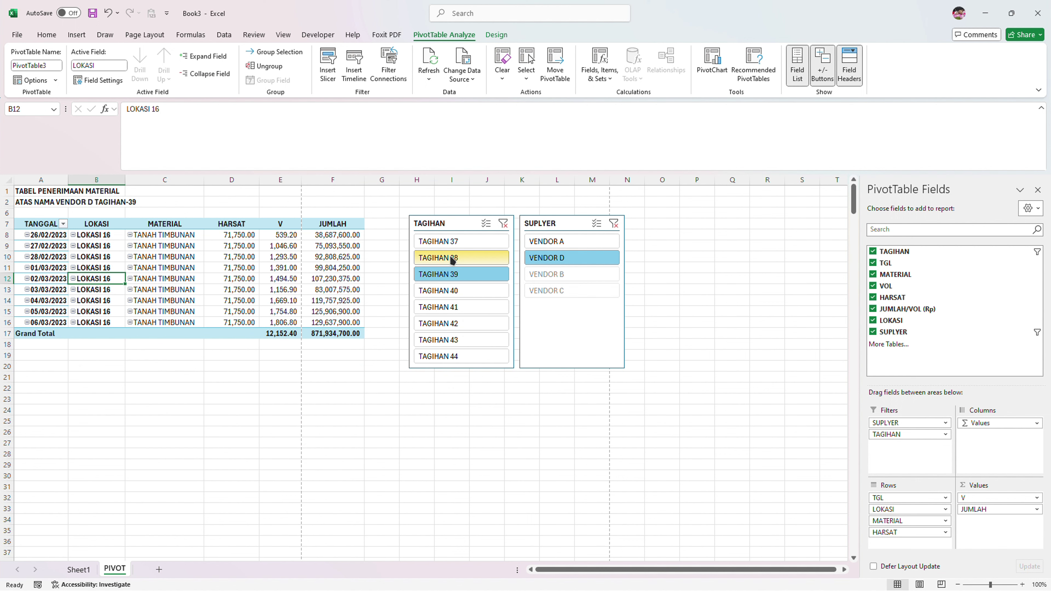
click(459, 258)
click(459, 241)
- Filter the PivotTable with the slicers to VENDOR A, going through TAGIHAN 39 to 43 to TAGIHAN 44
click(572, 258)
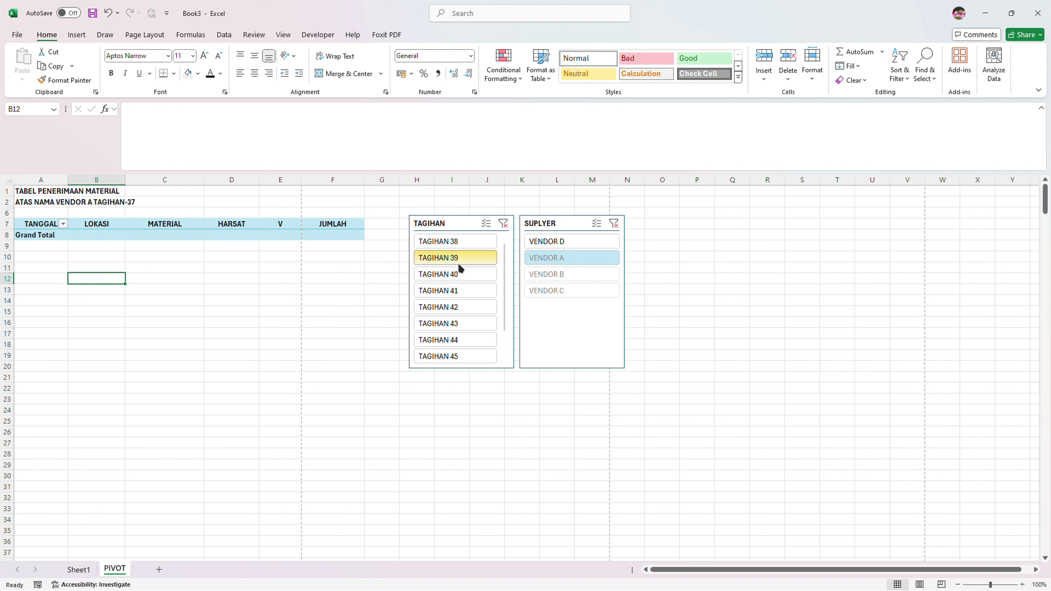
click(455, 259)
click(451, 275)
click(452, 290)
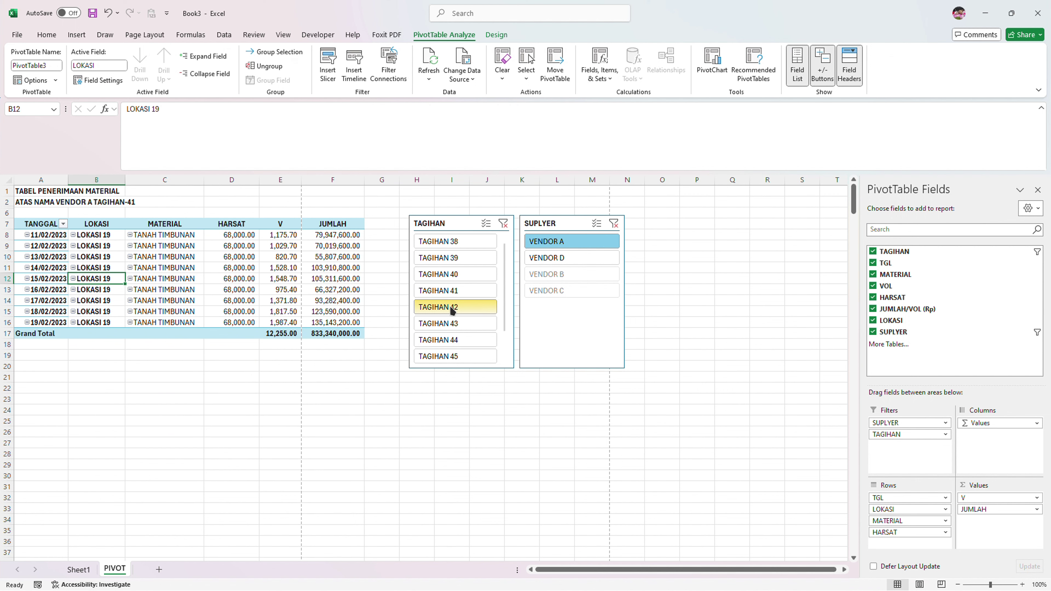
click(452, 307)
click(453, 323)
click(452, 340)
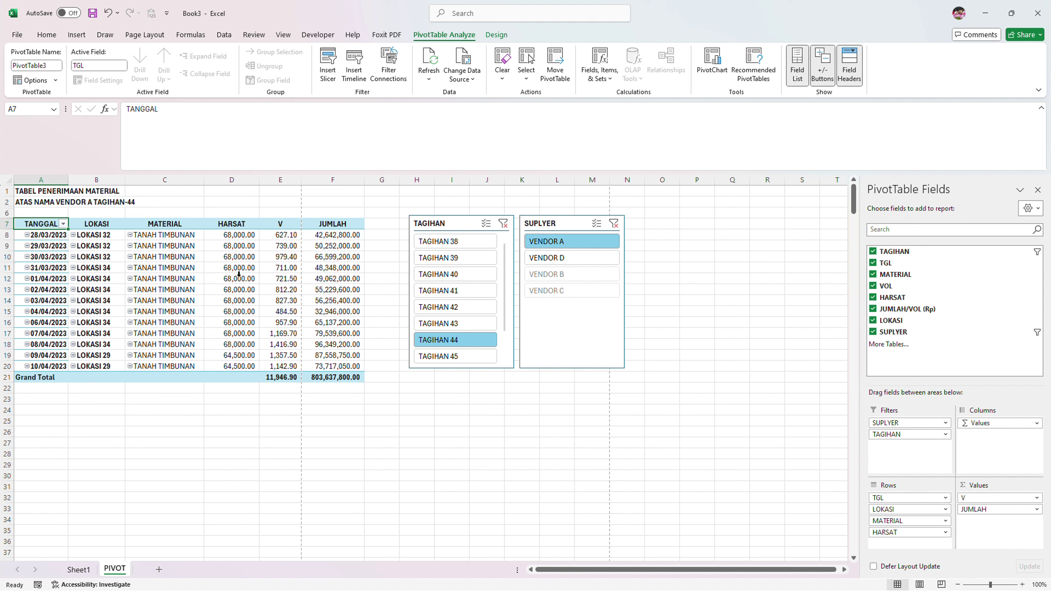
- Apply an orange Medium PivotTable style with a solid header and turn off the row header formatting
click(496, 37)
click(543, 77)
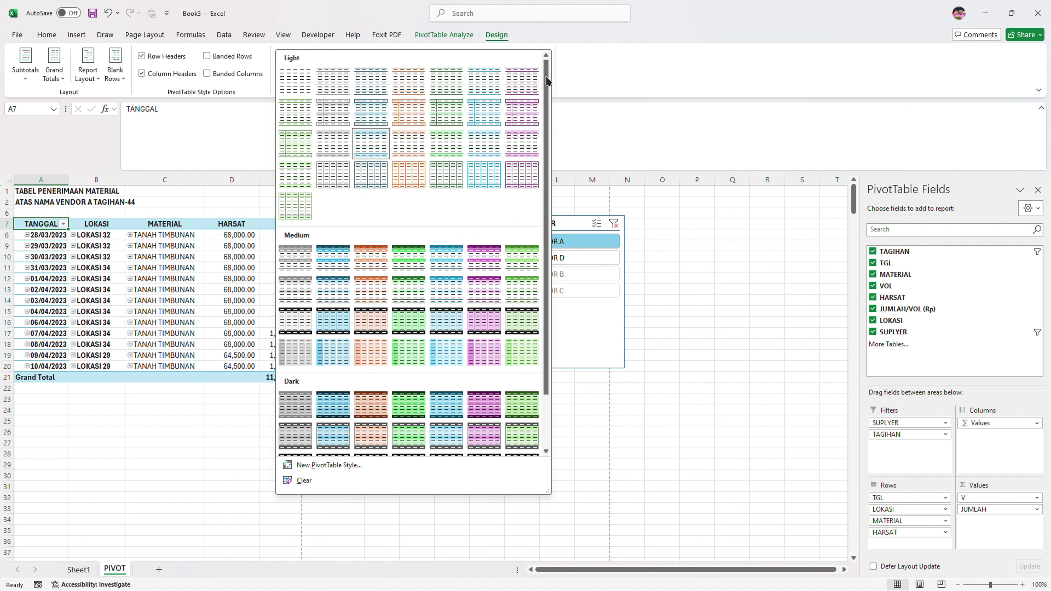
click(373, 295)
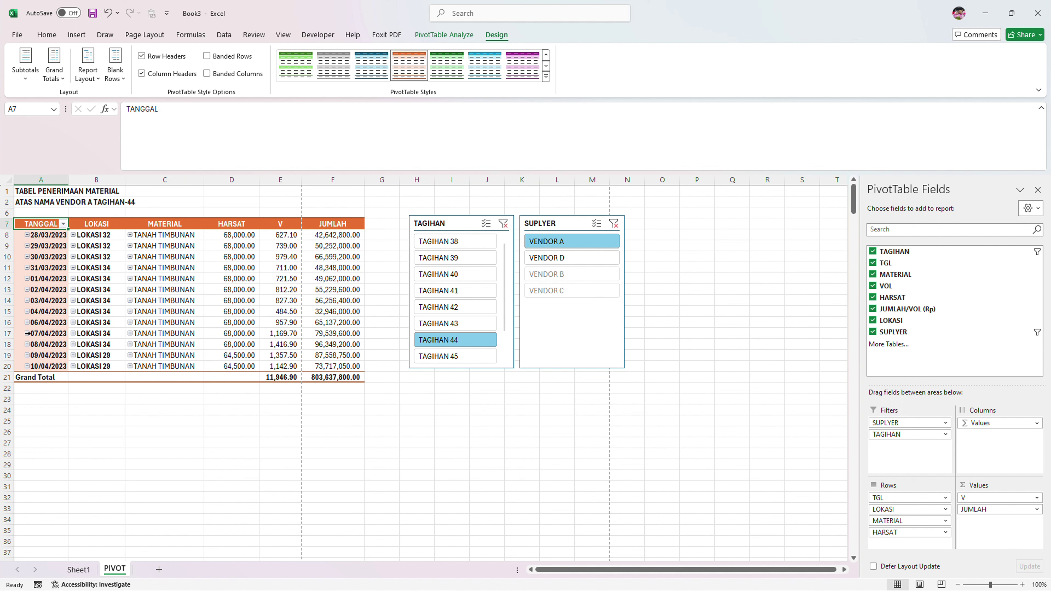
click(142, 56)
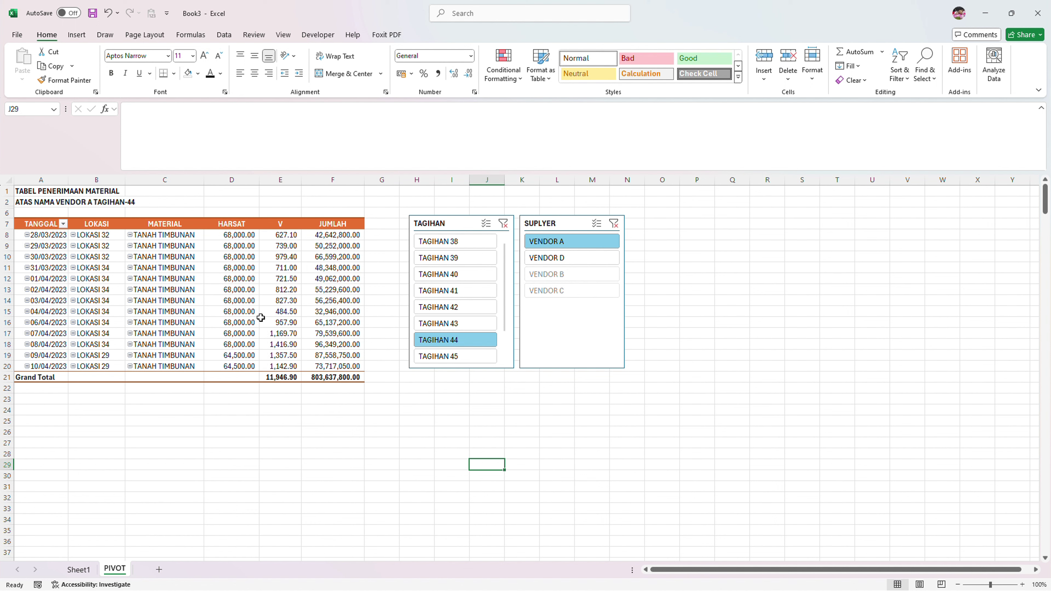
- Select the report from its titles to the grand total (A1:F21), preview its printout and return to the sheet
mouse_move(261, 318)
mouse_move(339, 379)
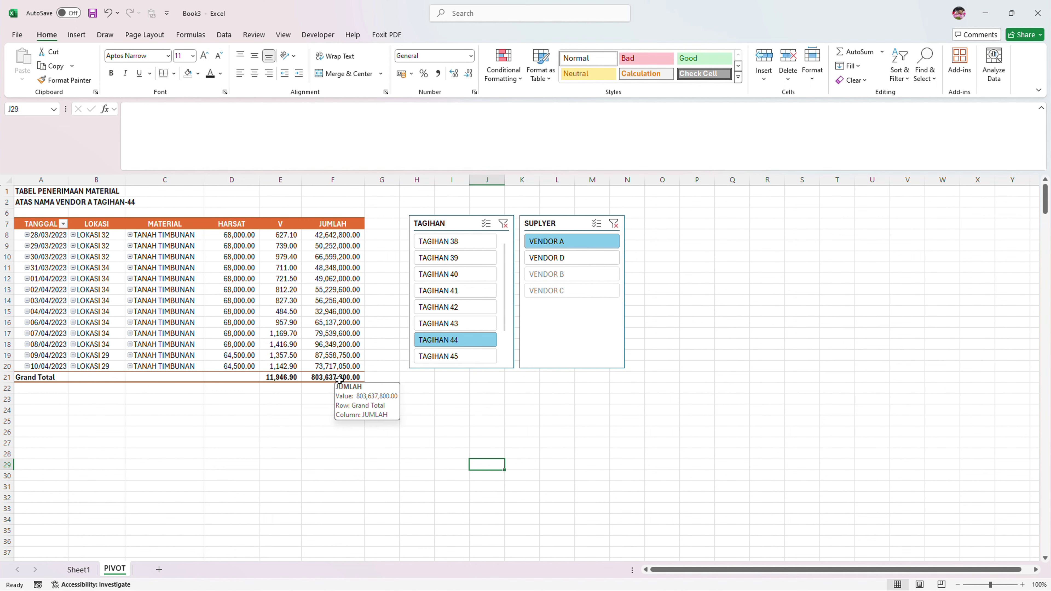
drag(339, 379, 3, 181)
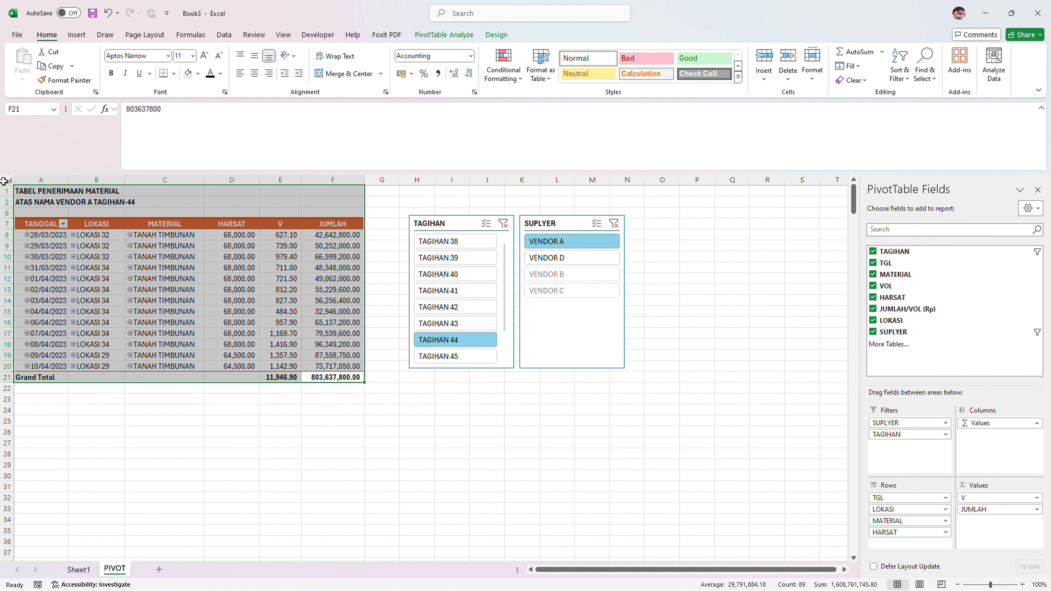
key(ctrl+p)
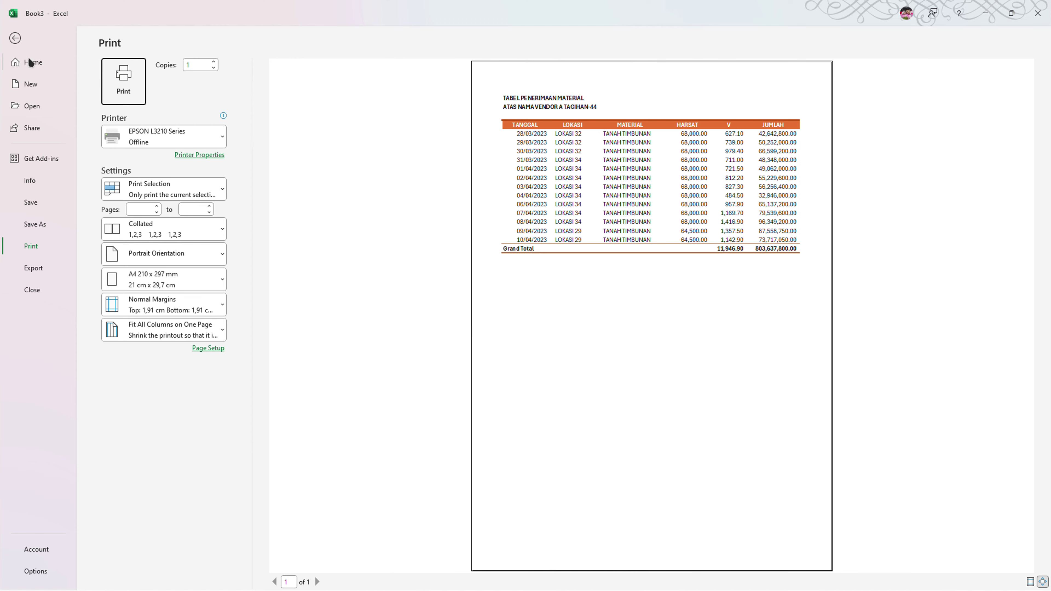
click(15, 38)
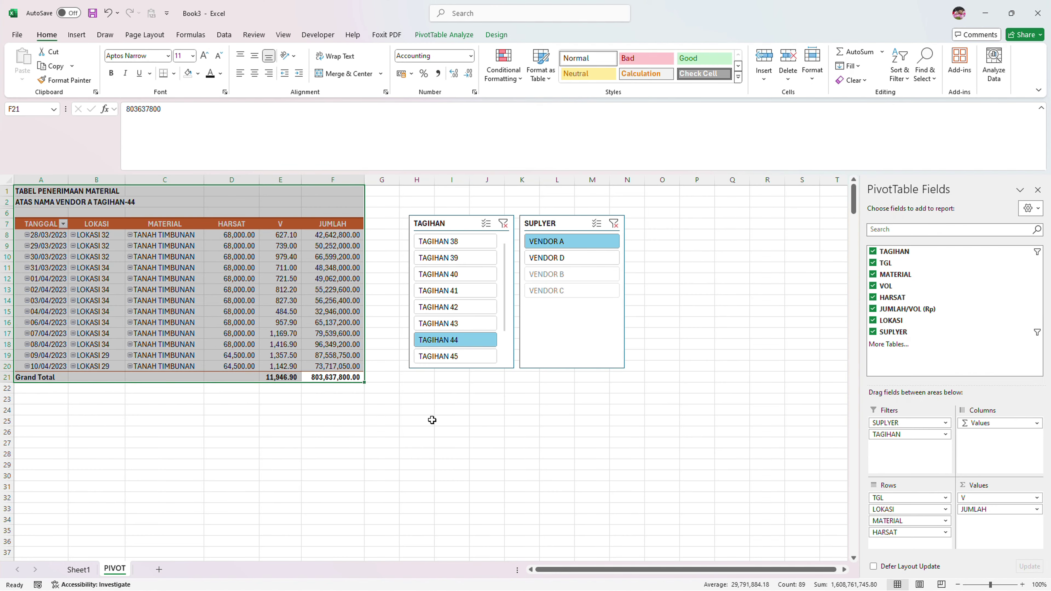